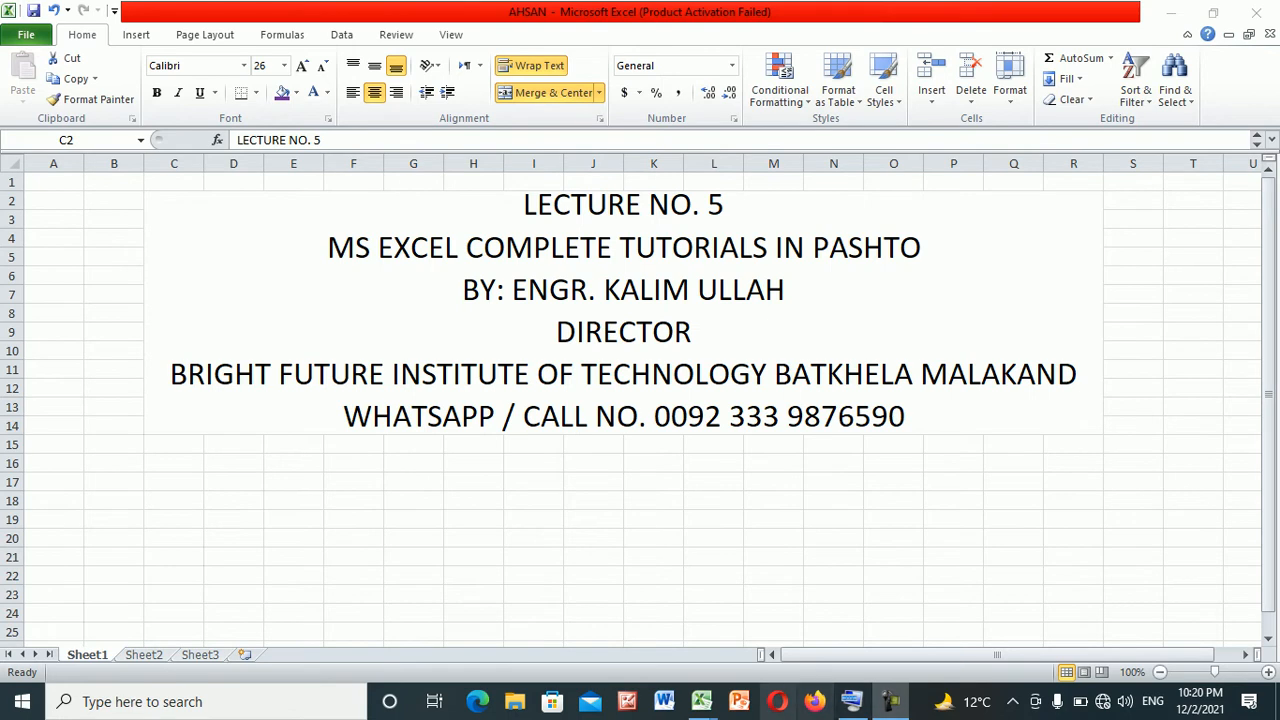
# Create a blank workbook with cells F3:Q7 merged and centered as a purple-filled banner
pyautogui.click(623, 313)
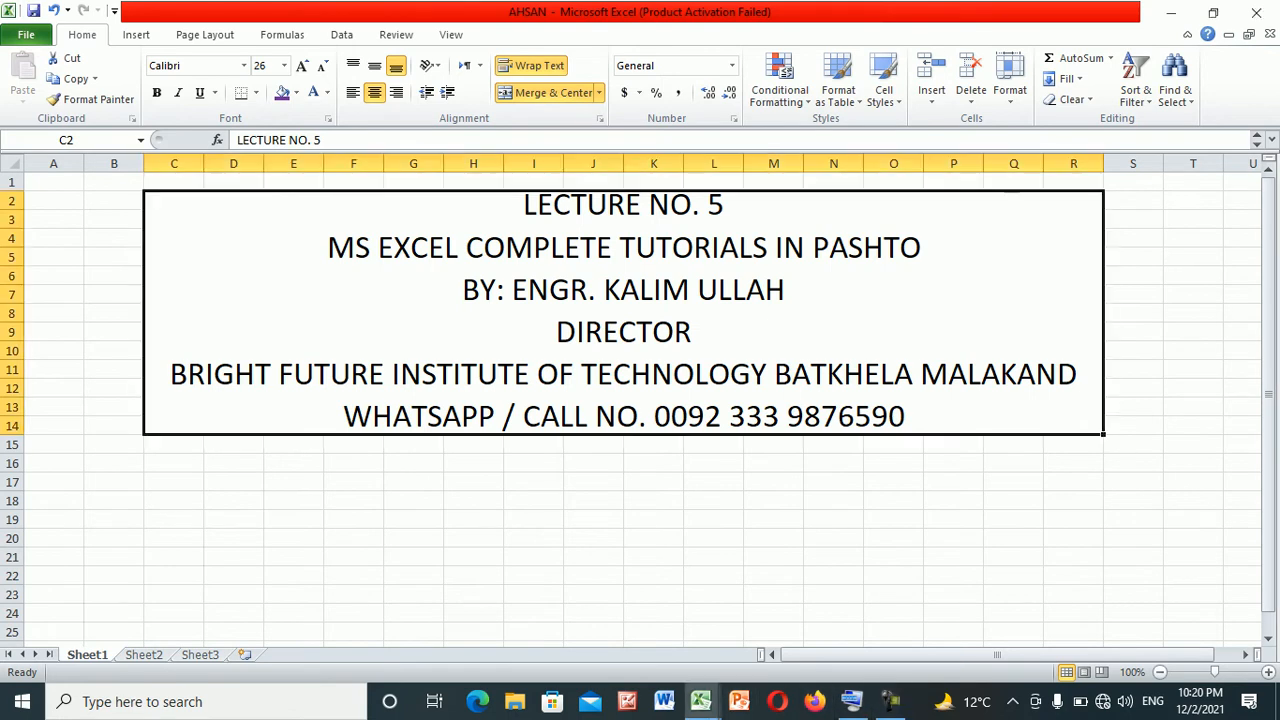
pyautogui.hotkey('ctrl', 'n')
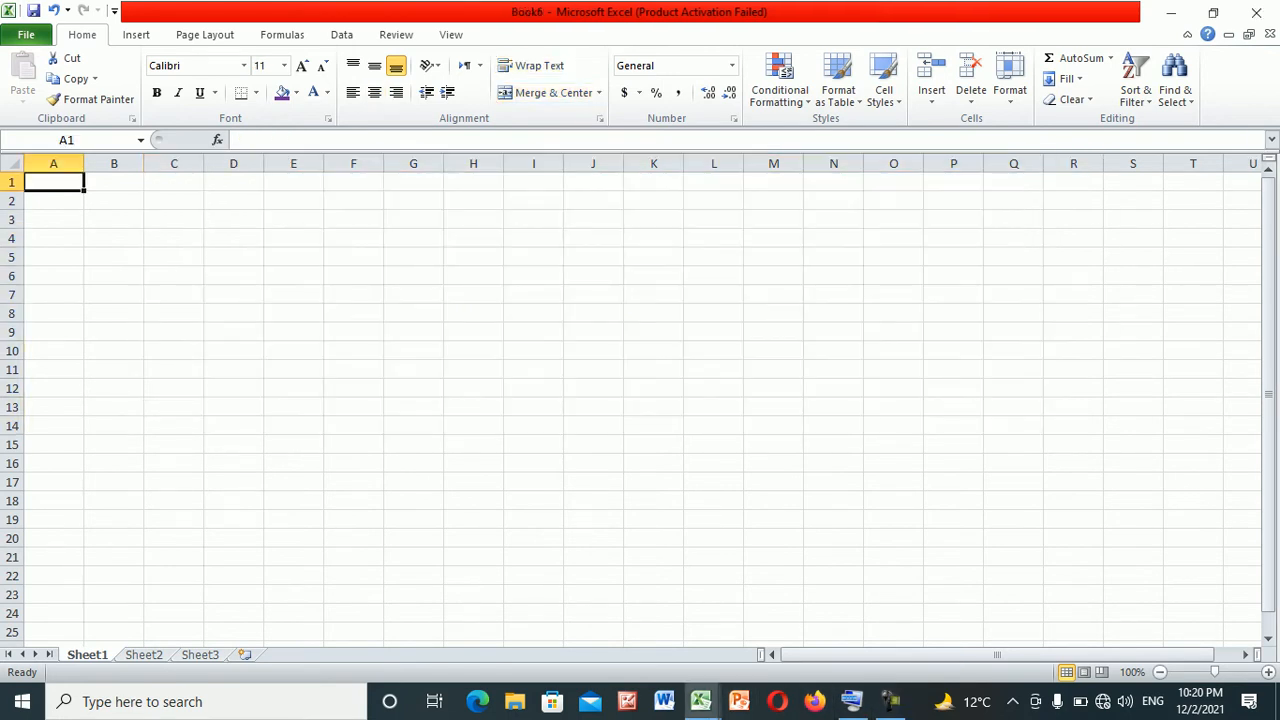
pyautogui.moveTo(353, 219); pyautogui.dragTo(1013, 294)
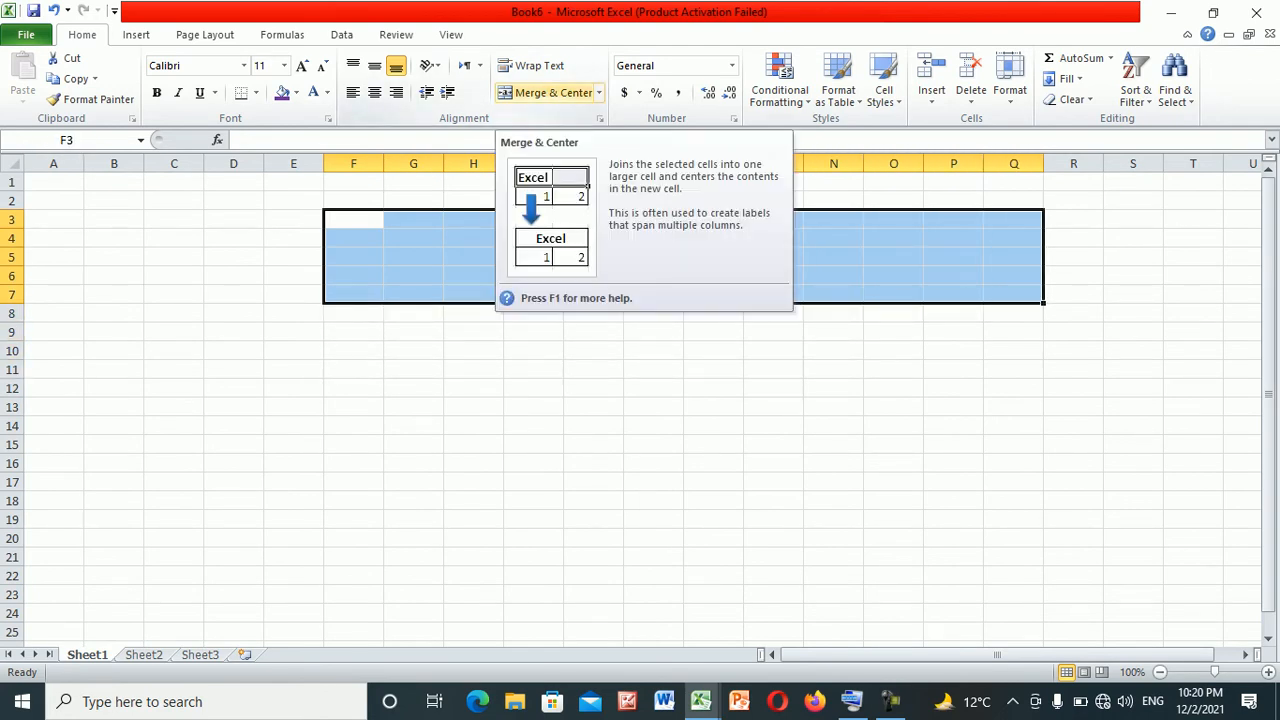
pyautogui.click(548, 92)
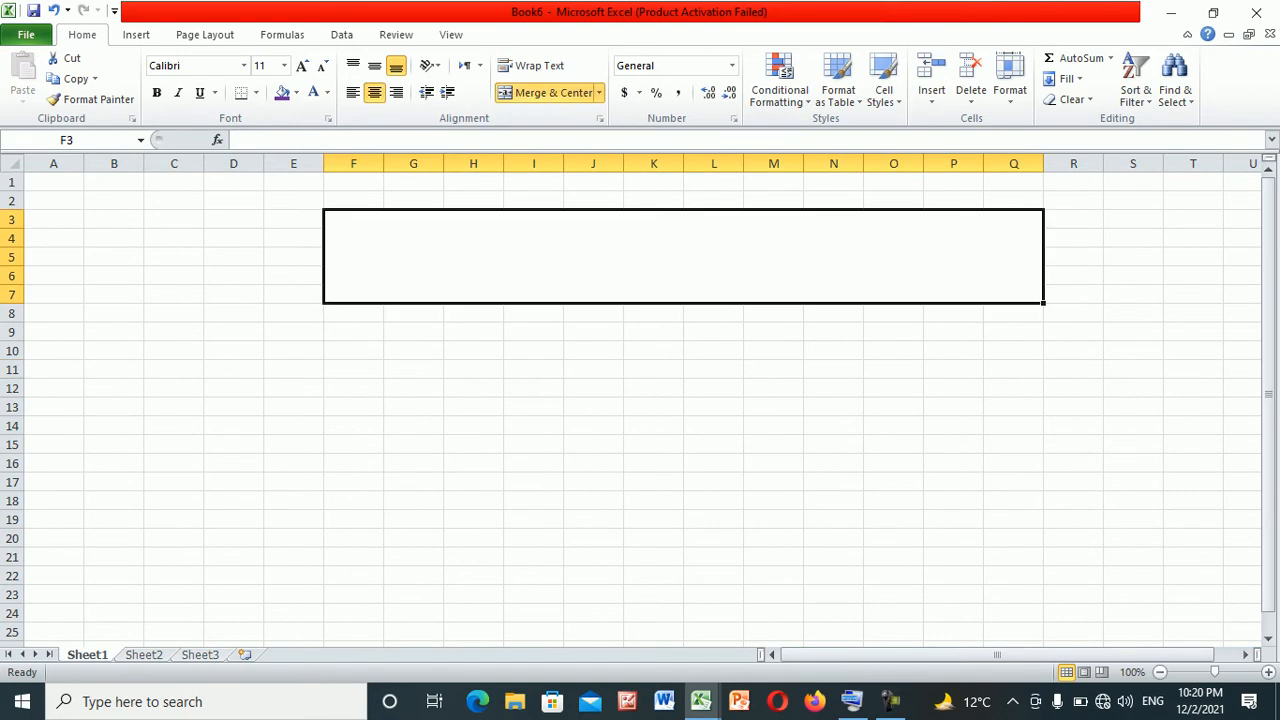
pyautogui.click(283, 92)
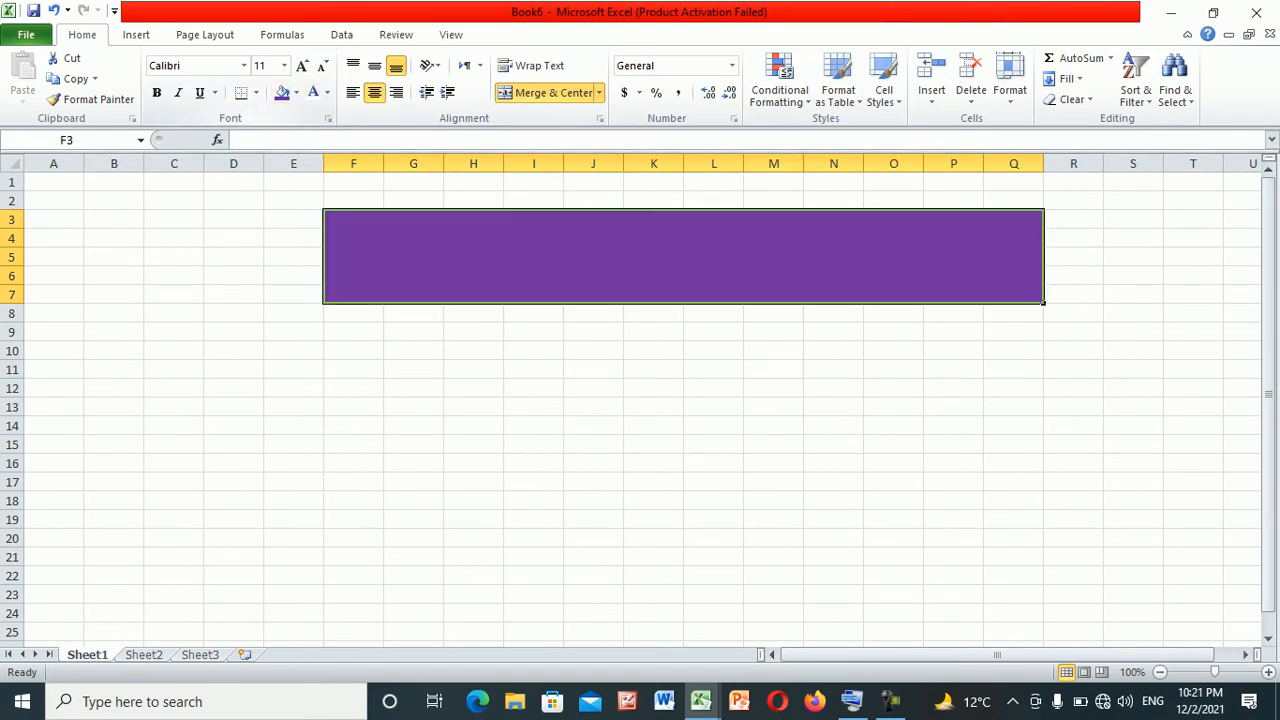
# Set the banner's font size to 24 and enter the title MEGA MART PROGRAM in it
pyautogui.click(284, 66)
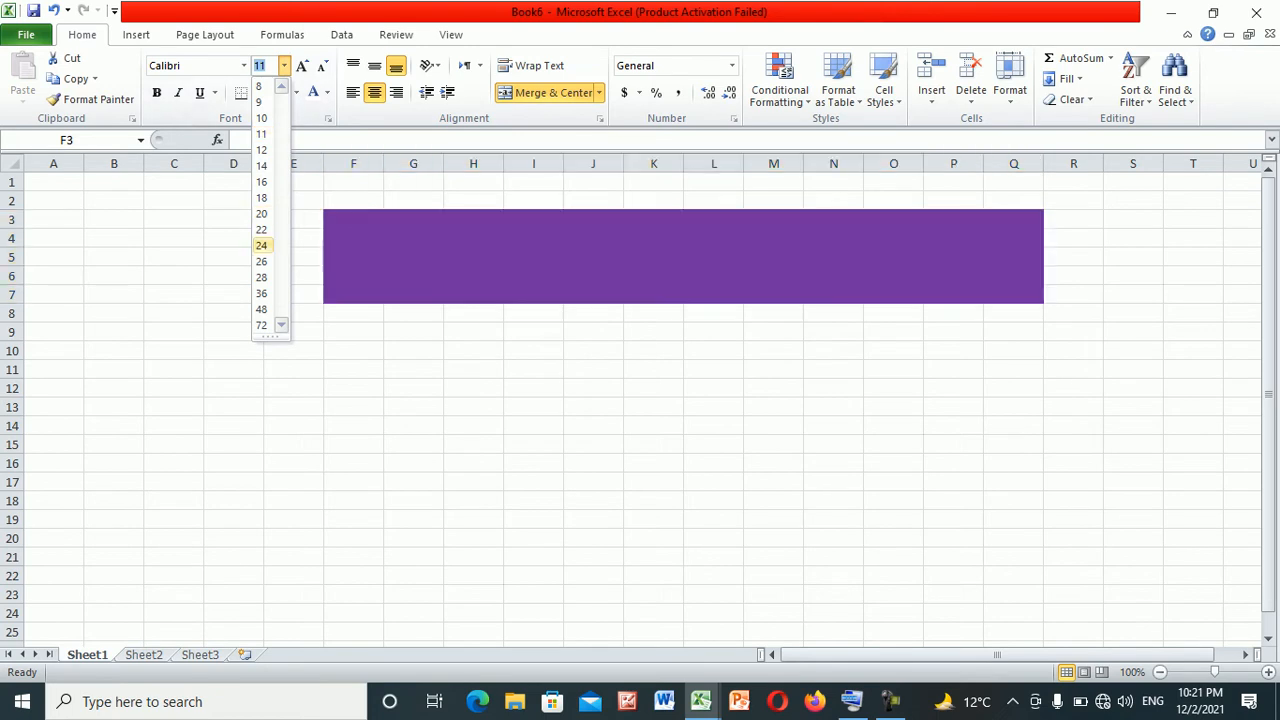
pyautogui.click(261, 245)
pyautogui.write('A')
pyautogui.press('BackSpace')
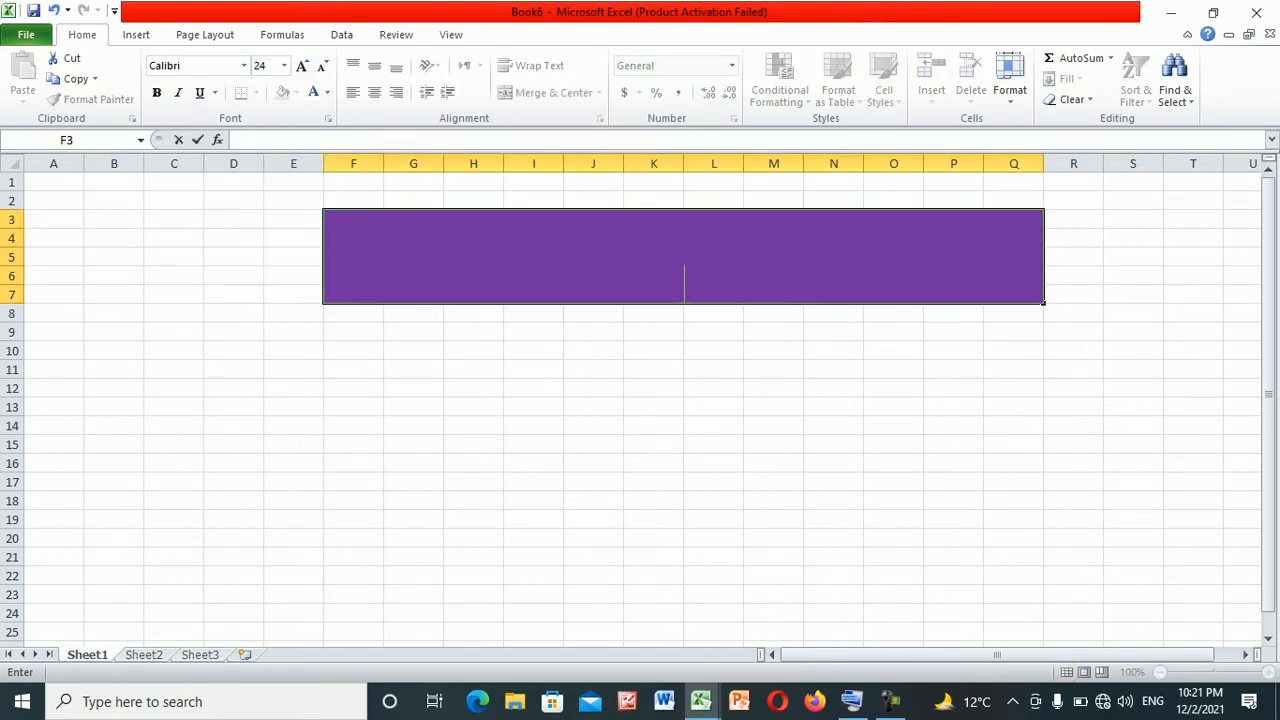
pyautogui.write('MEGA MART PROG')
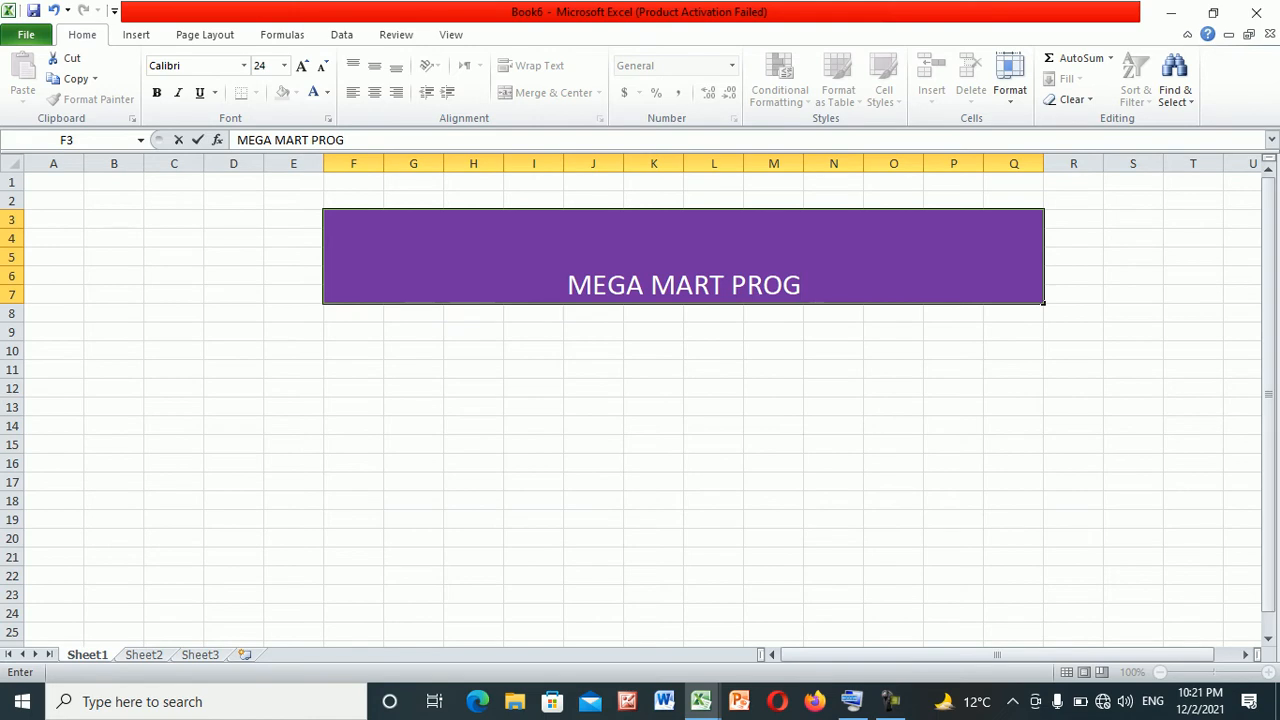
pyautogui.write('RAM')
pyautogui.press('Return')
pyautogui.press('Return')
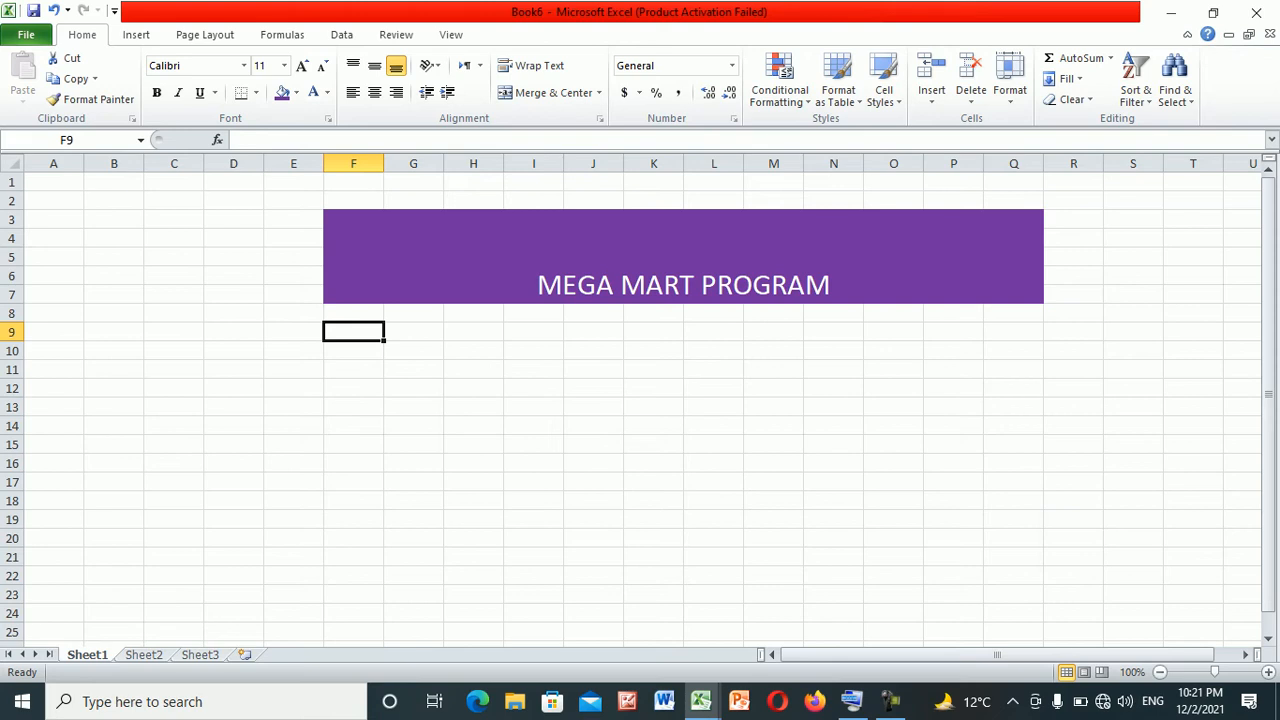
# Enter the heading Date in G8 at font size 14 and the heading Item in H8
pyautogui.click(413, 332)
pyautogui.click(413, 314)
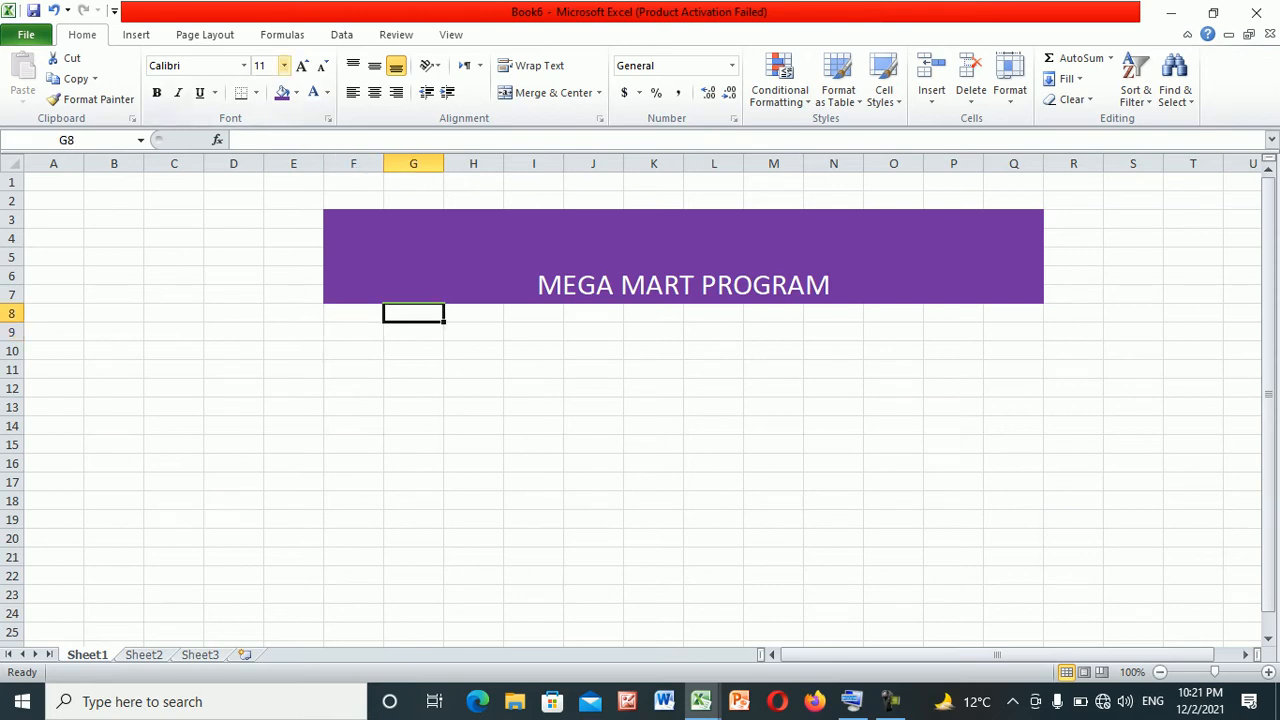
pyautogui.click(284, 65)
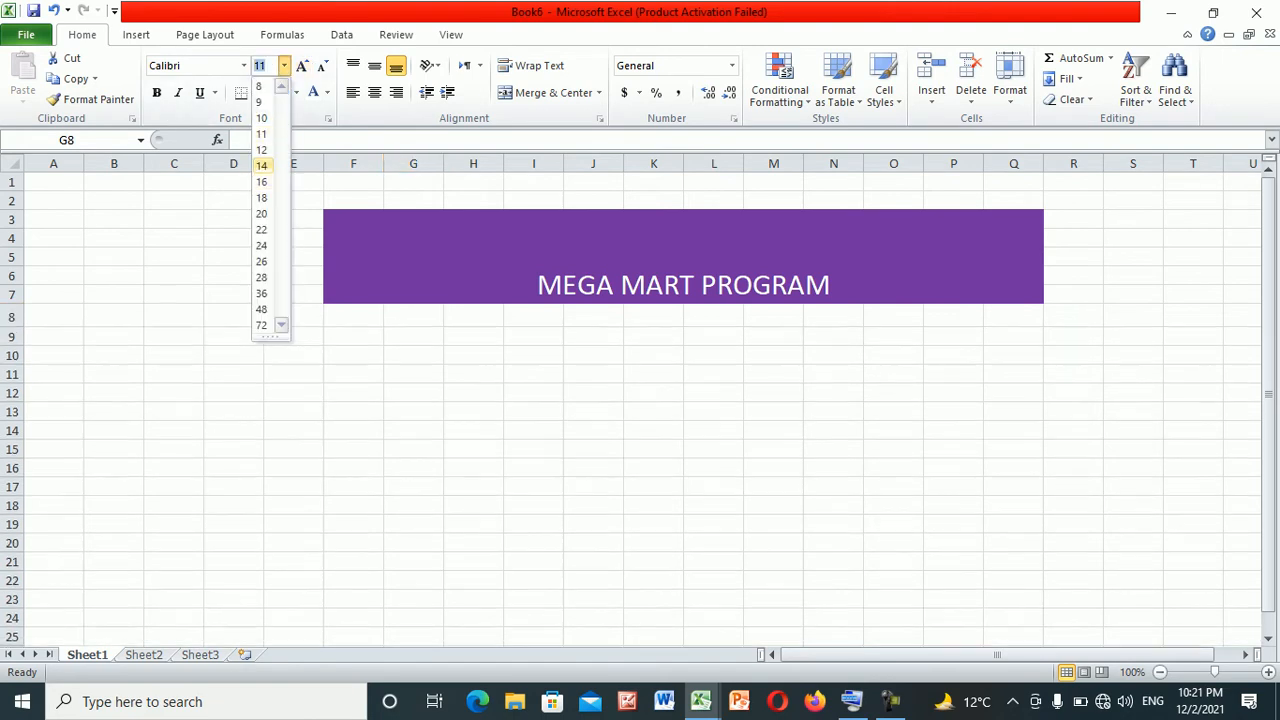
pyautogui.click(261, 165)
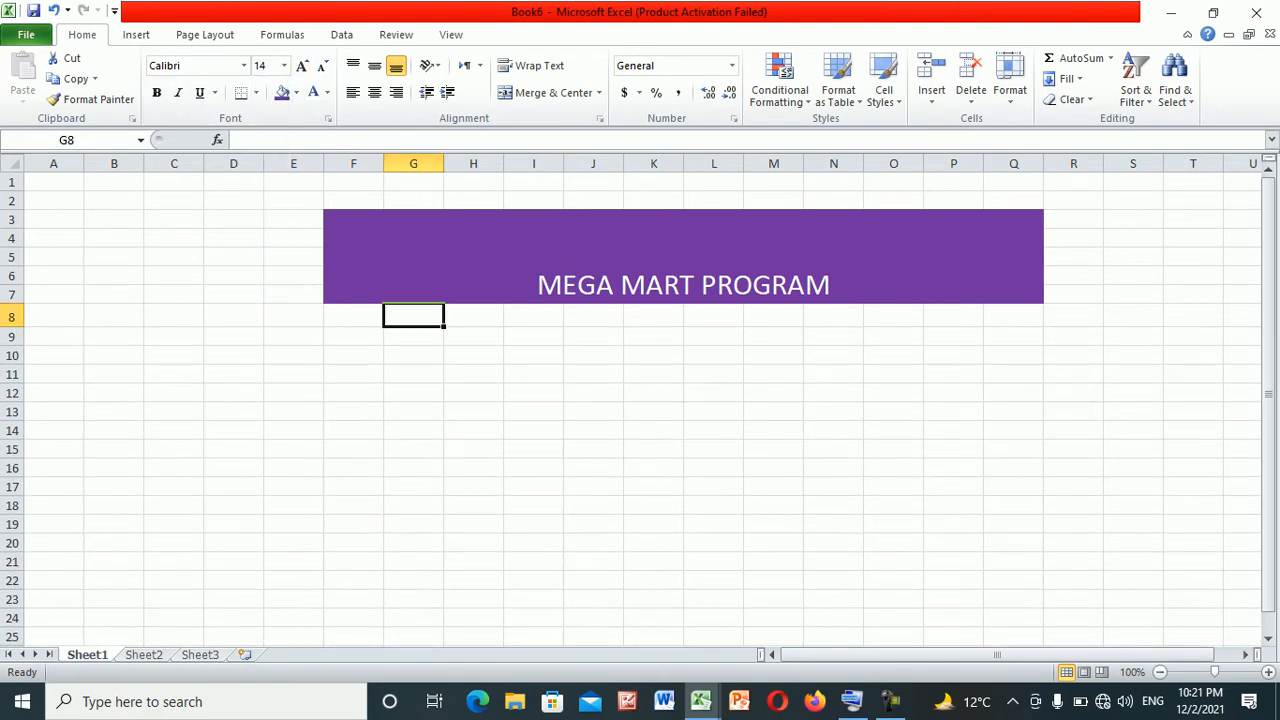
pyautogui.write('DAT')
pyautogui.press('BackSpace')
pyautogui.press('BackSpace')
pyautogui.write('age')
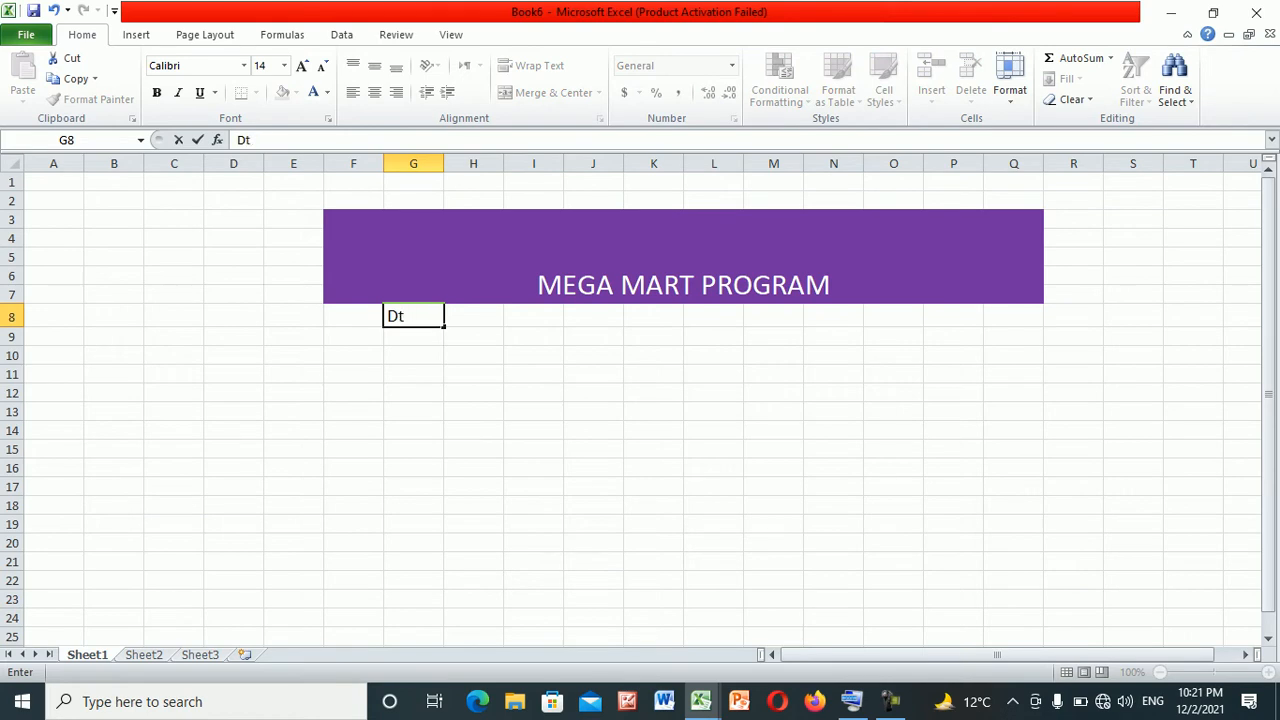
pyautogui.press('BackSpace')
pyautogui.press('BackSpace')
pyautogui.write('te')
pyautogui.press('Tab')
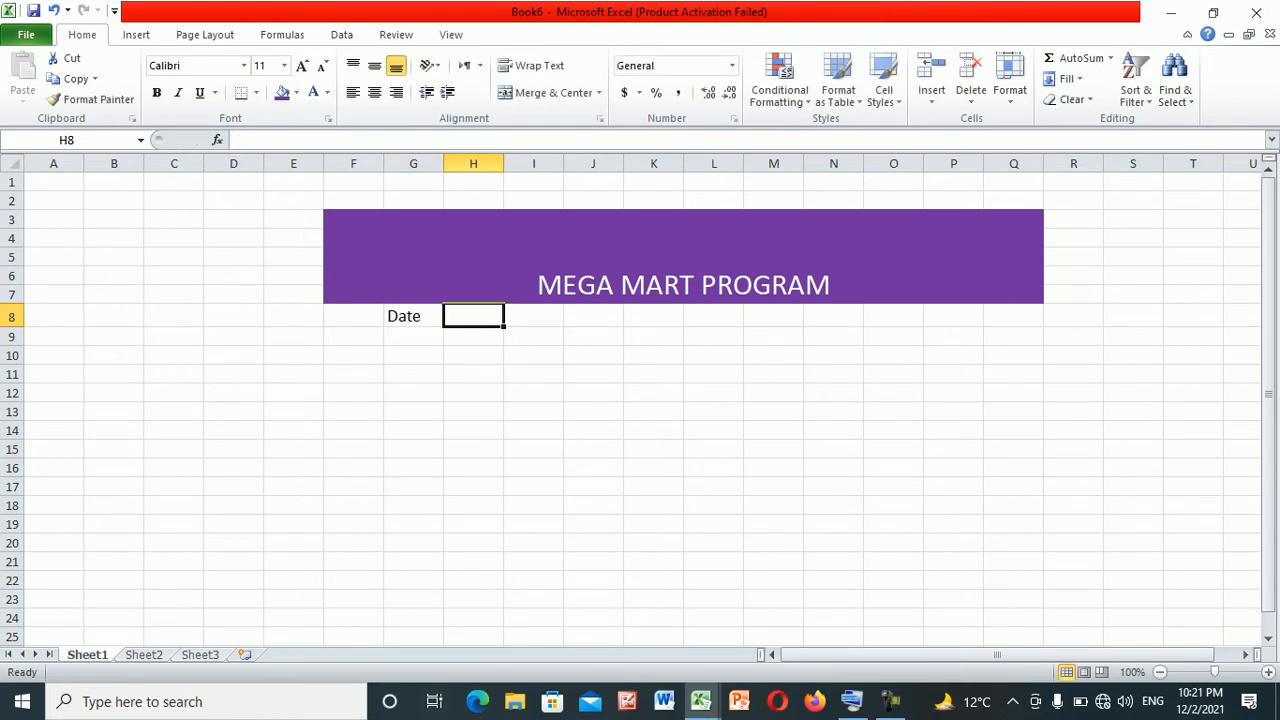
pyautogui.write('Item')
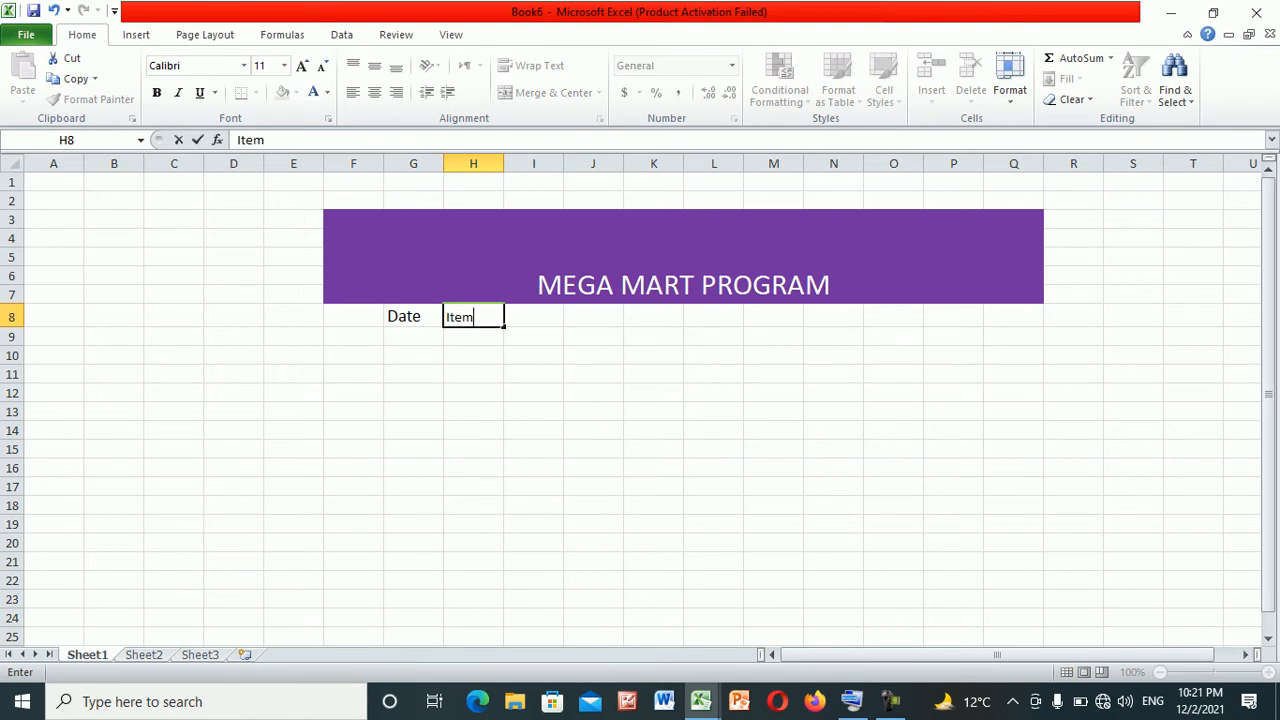
pyautogui.press('Left')
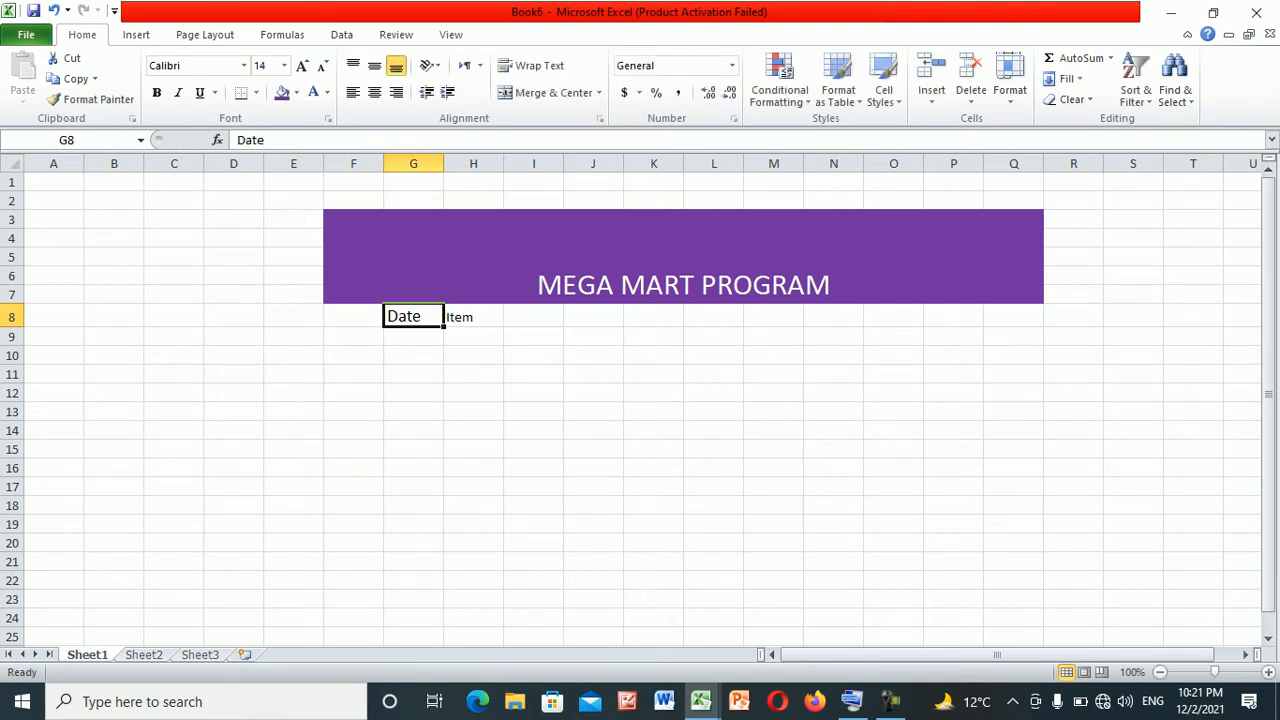
# Copy the Date heading's formatting with Format Painter to H8:P15 and G9:H18
pyautogui.click(90, 99)
pyautogui.moveTo(470, 318)
pyautogui.mouseDown()
pyautogui.moveTo(615, 340)
pyautogui.moveTo(1038, 338)
pyautogui.moveTo(1038, 396)
pyautogui.moveTo(610, 526)
pyautogui.moveTo(610, 510)
pyautogui.moveTo(1035, 452)
pyautogui.moveTo(978, 452)
pyautogui.mouseUp()
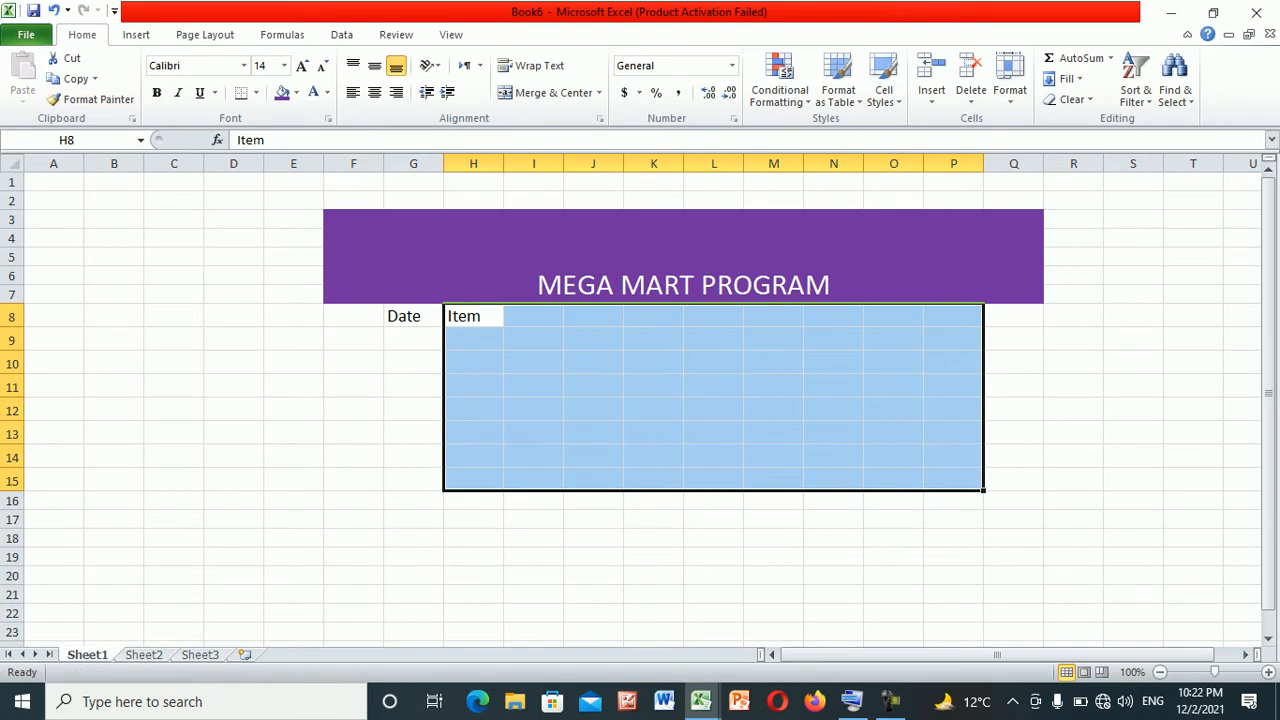
pyautogui.click(413, 316)
pyautogui.click(91, 99)
pyautogui.moveTo(413, 340)
pyautogui.mouseDown()
pyautogui.moveTo(473, 387)
pyautogui.moveTo(473, 551)
pyautogui.mouseUp()
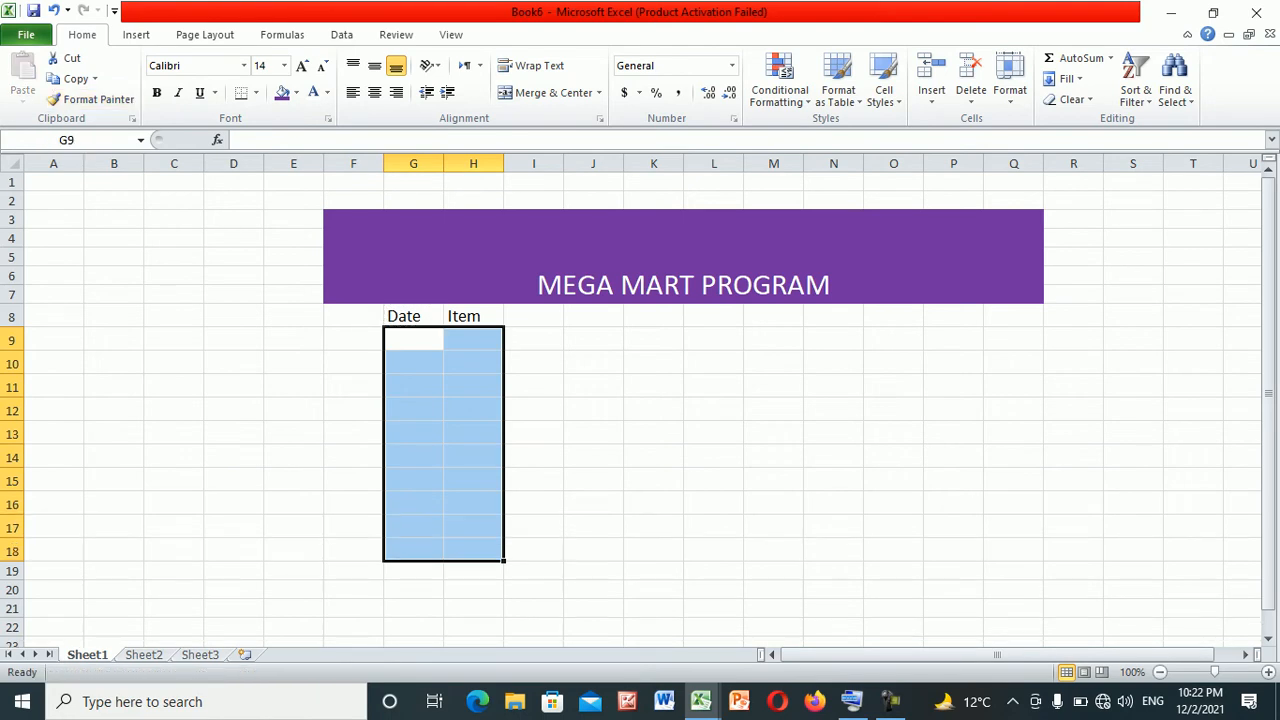
# Enter the headings Price in I8 and Qunatity in J8, and autofit column J's width
pyautogui.click(533, 316)
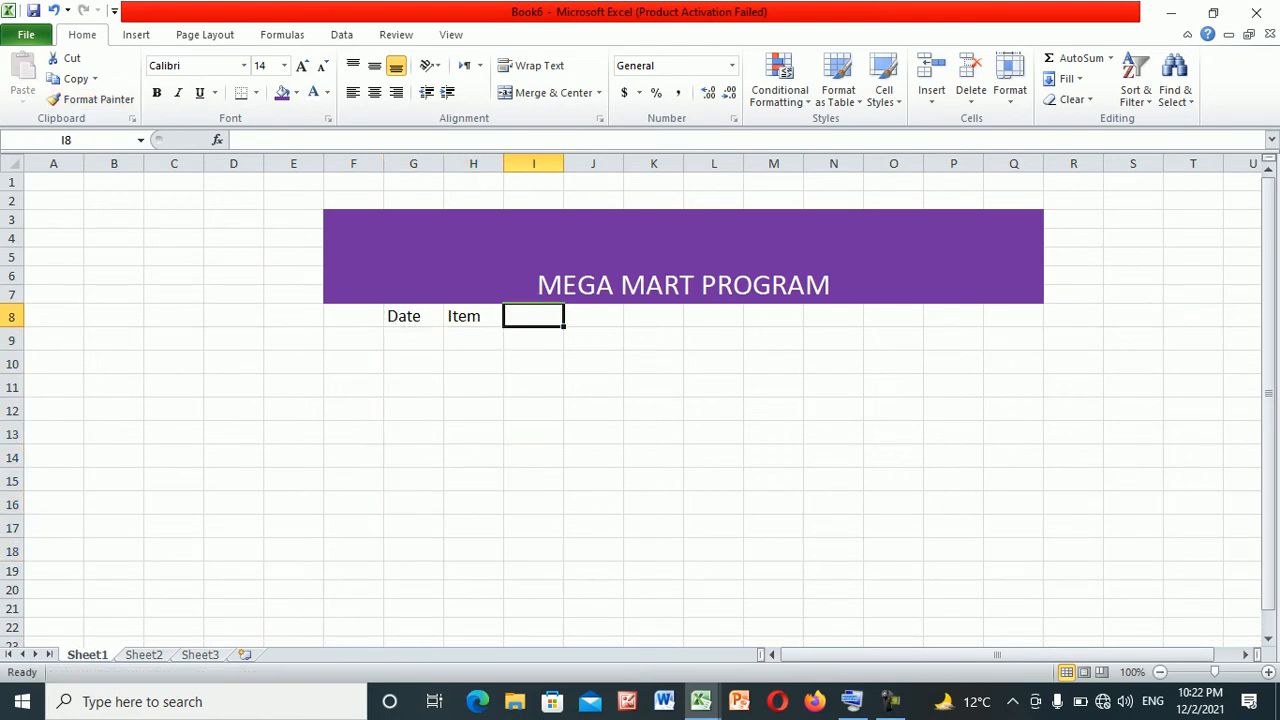
pyautogui.write('Price')
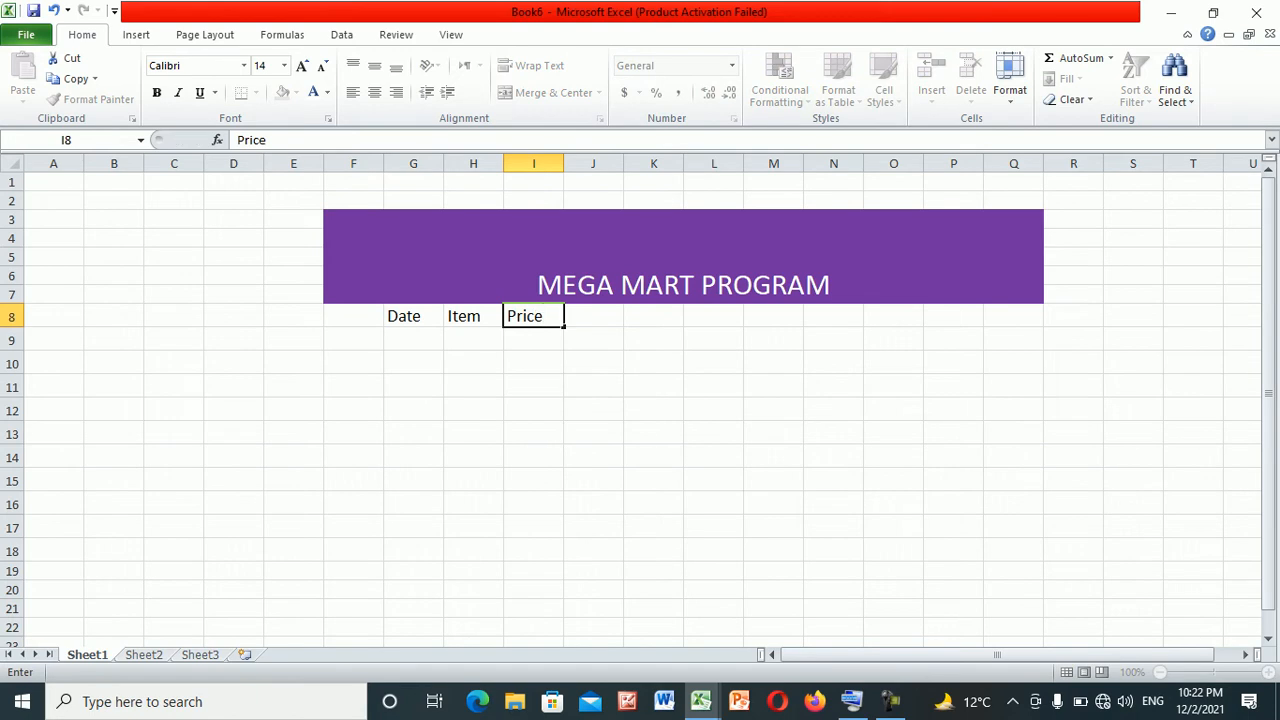
pyautogui.press('Tab')
pyautogui.write('Quna')
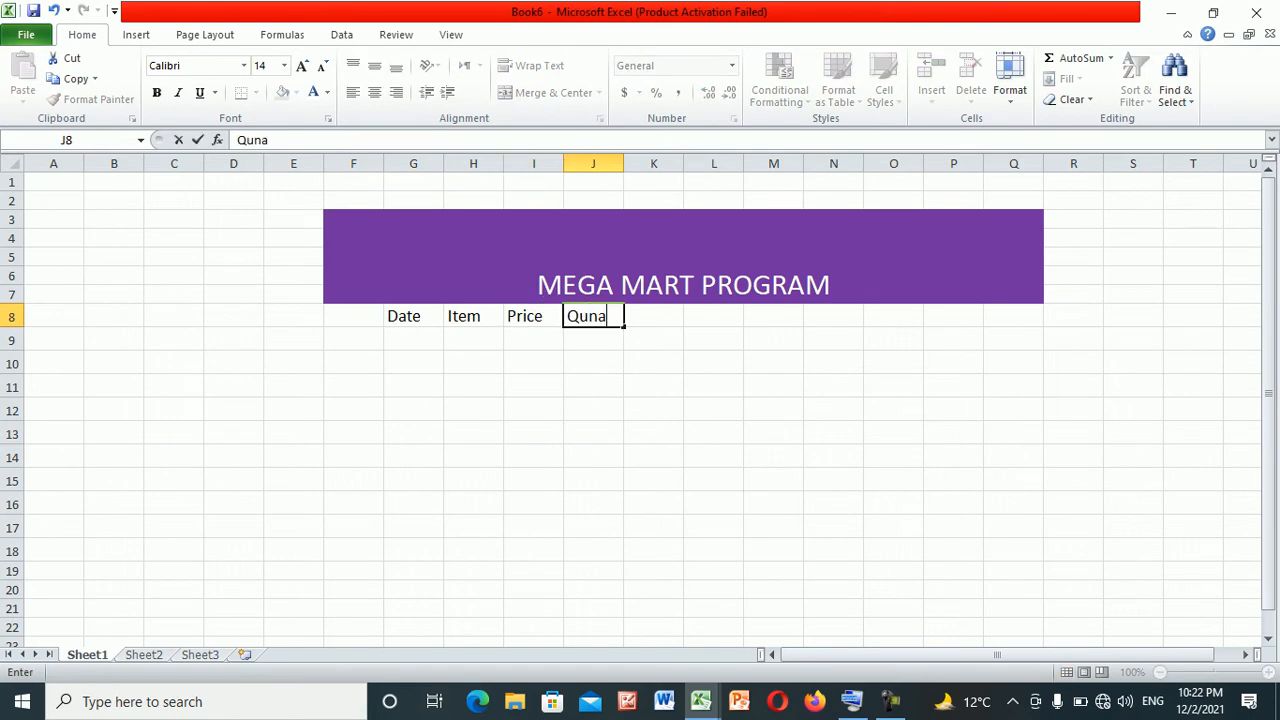
pyautogui.write('tity')
pyautogui.press('Return')
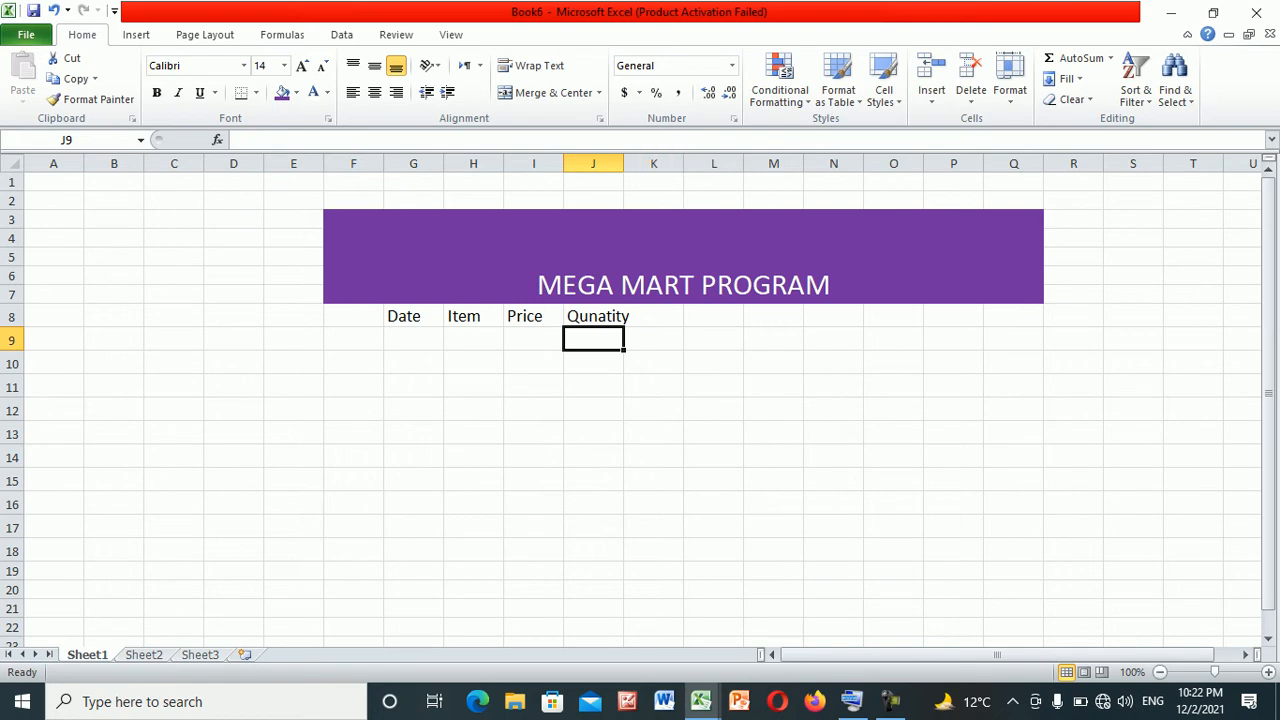
pyautogui.doubleClick(624, 163)
# Enter the heading Total in K8
pyautogui.click(665, 316)
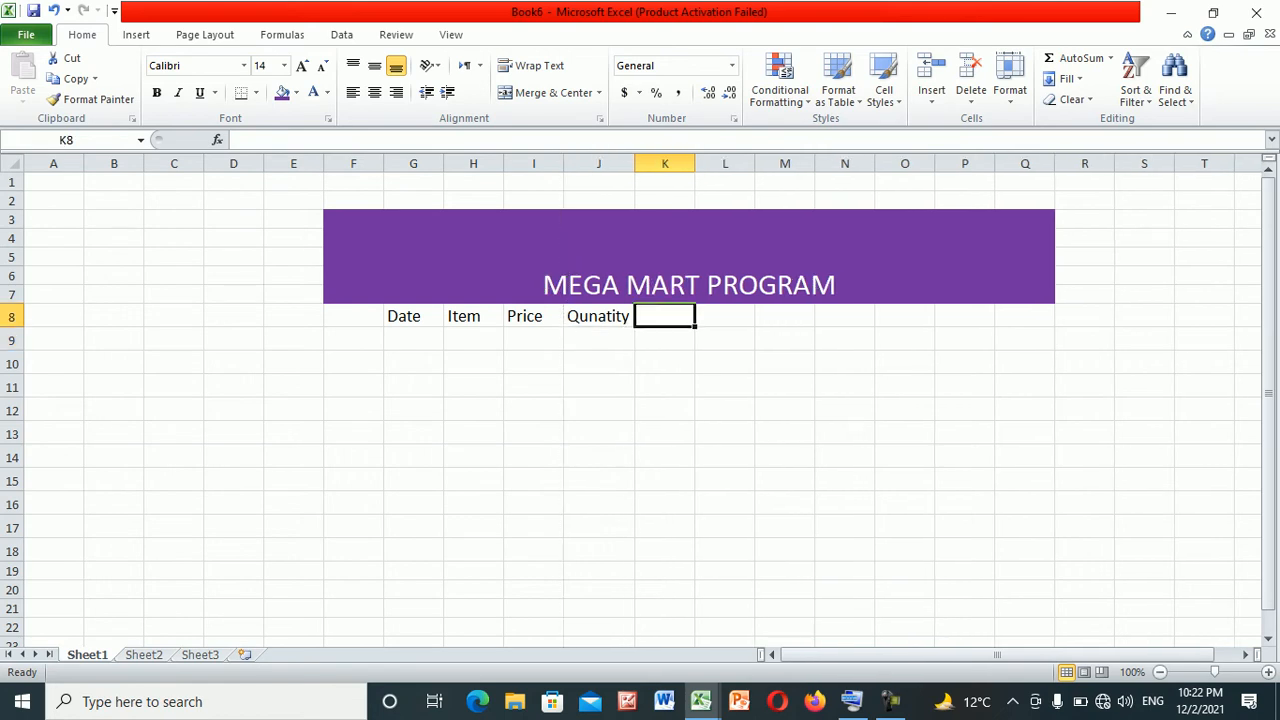
pyautogui.write('T')
pyautogui.press('BackSpace')
pyautogui.write('Total')
pyautogui.press('Tab')
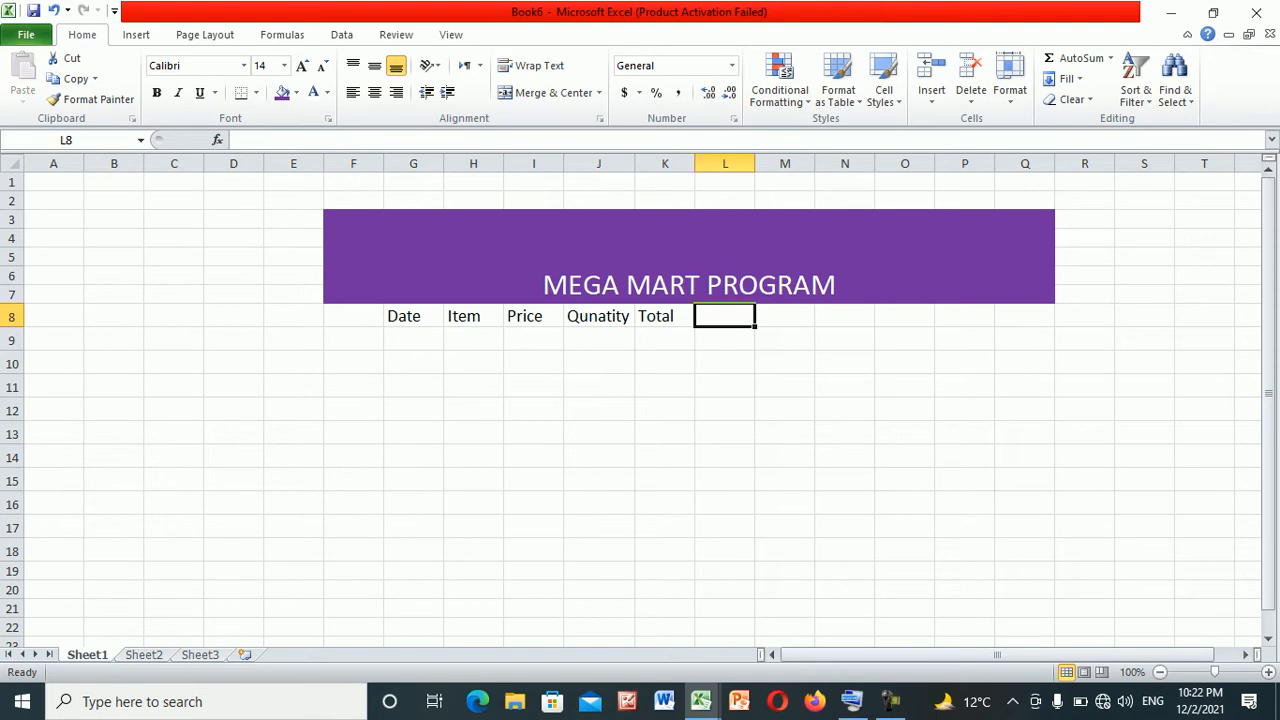
# Enter the heading Discount in L8 and autofit column L's width
pyautogui.write('Discoutn')
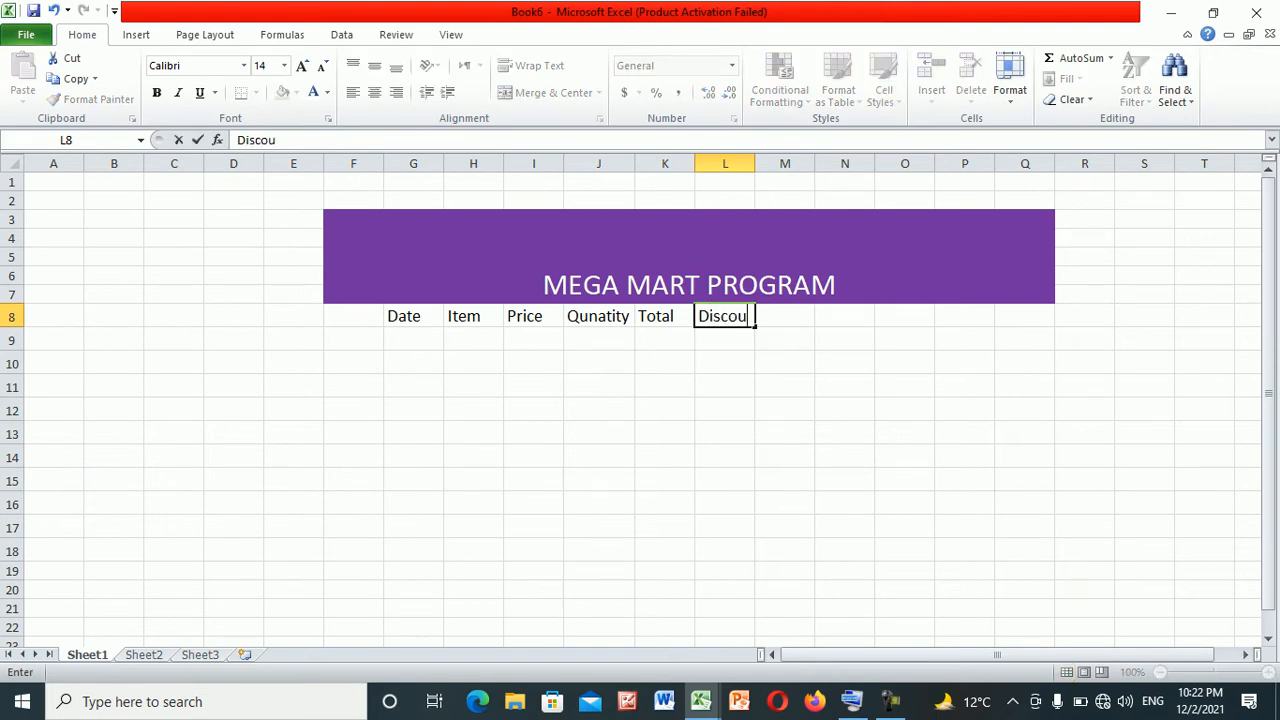
pyautogui.press('BackSpace')
pyautogui.press('BackSpace')
pyautogui.write('nt')
pyautogui.click(725, 363)
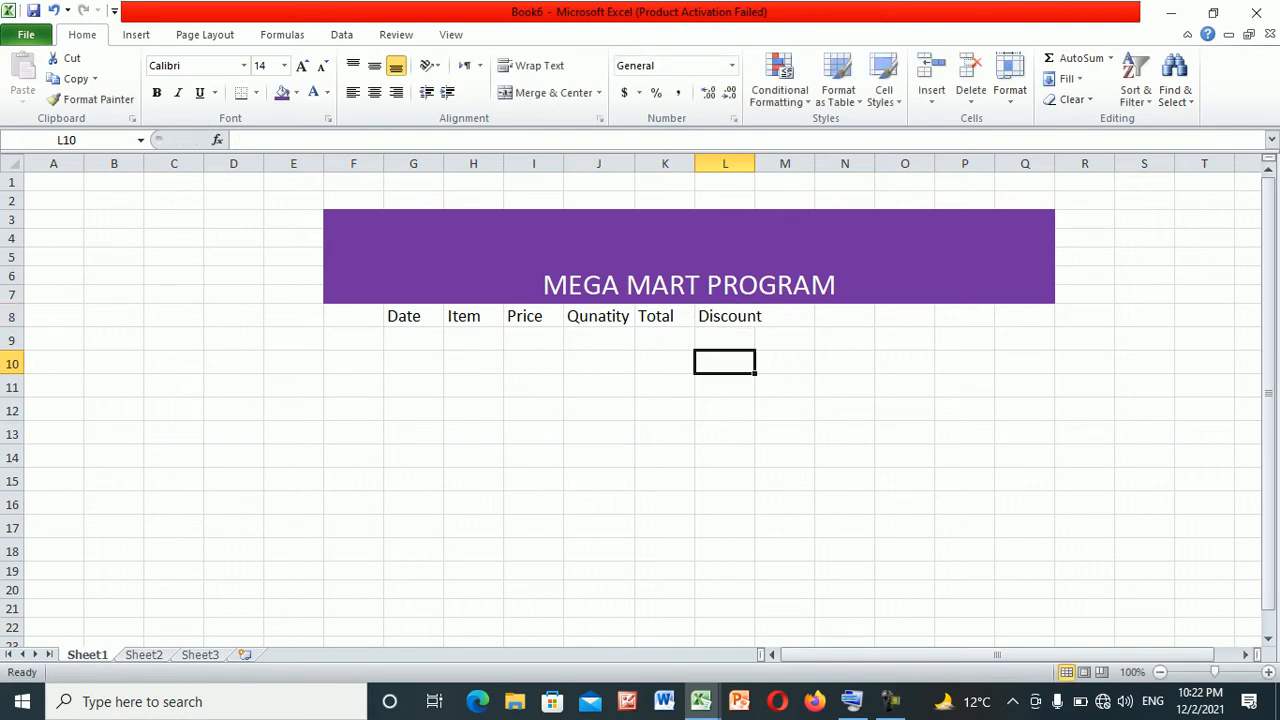
pyautogui.doubleClick(755, 163)
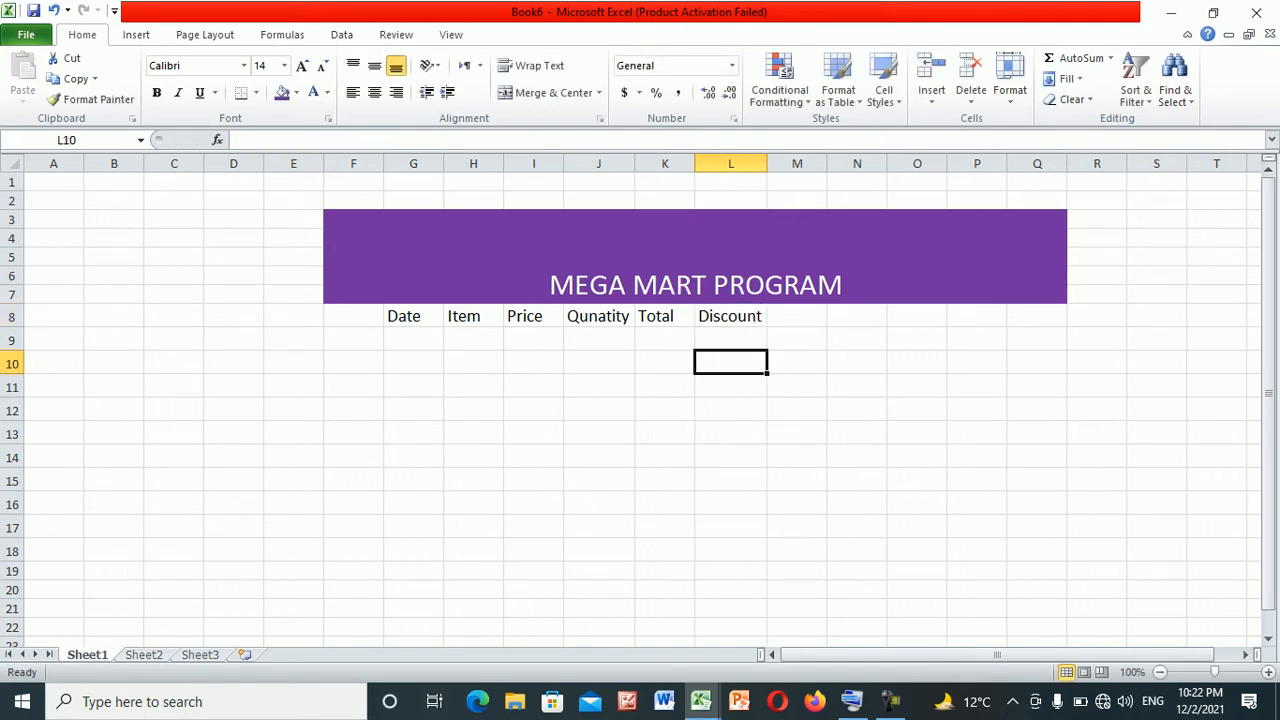
# Enter the heading Net Amount in M8 and autofit column M's width
pyautogui.doubleClick(797, 316)
pyautogui.write('N')
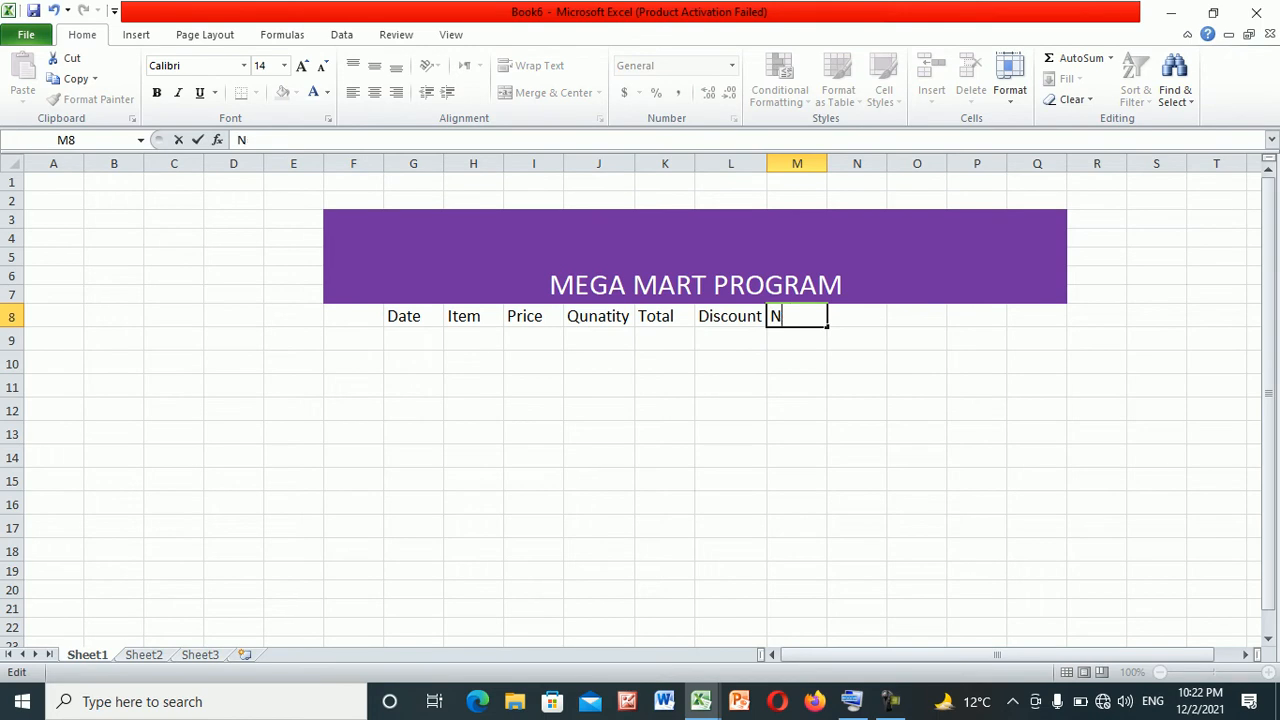
pyautogui.write('et Amount')
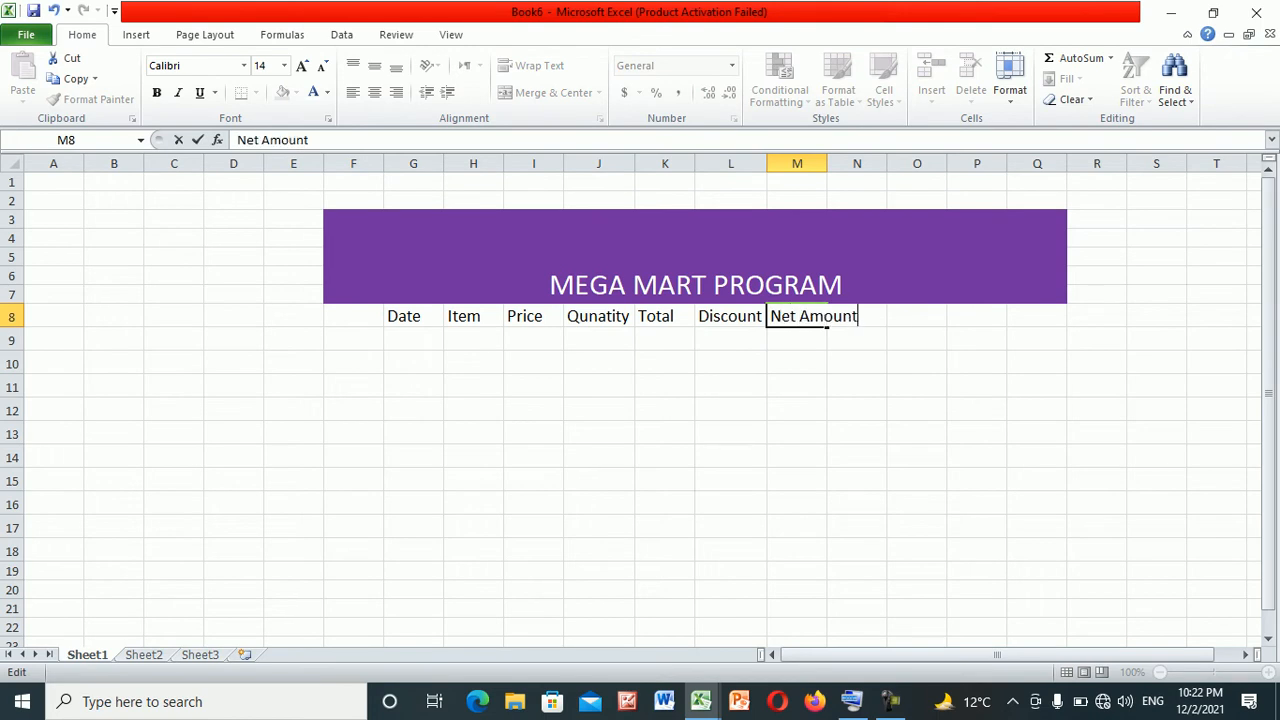
pyautogui.click(857, 363)
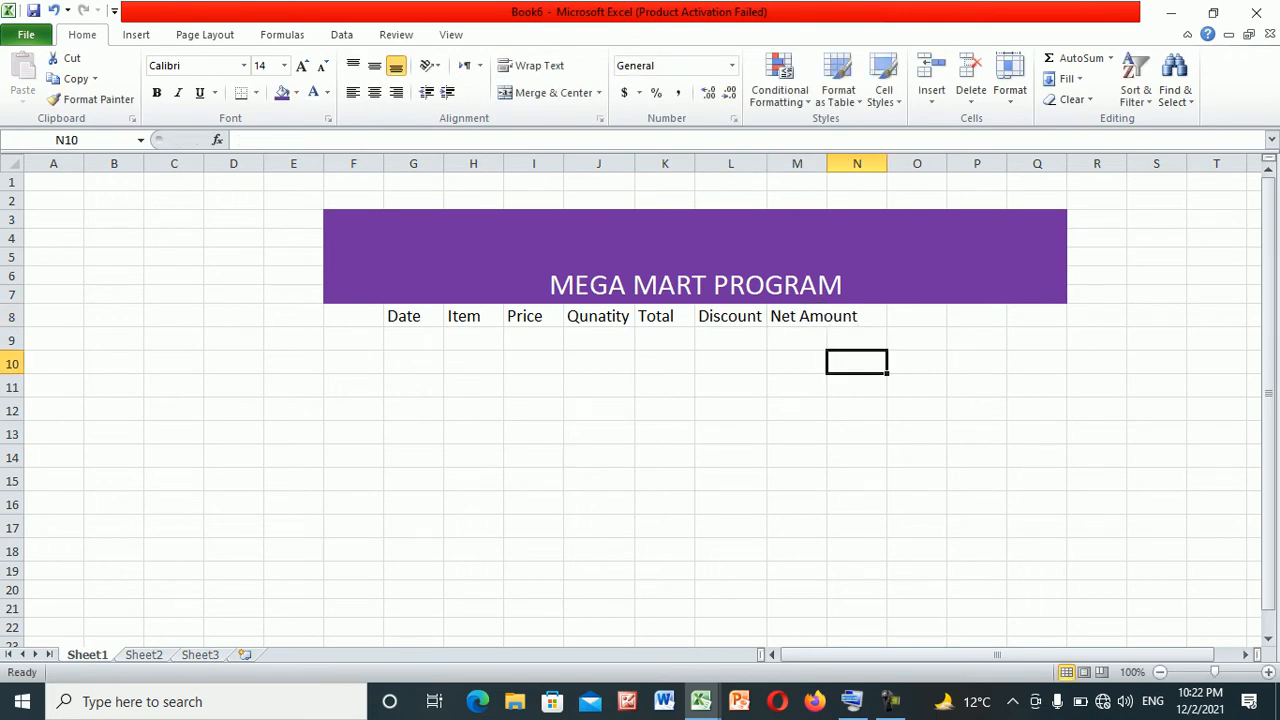
pyautogui.doubleClick(827, 163)
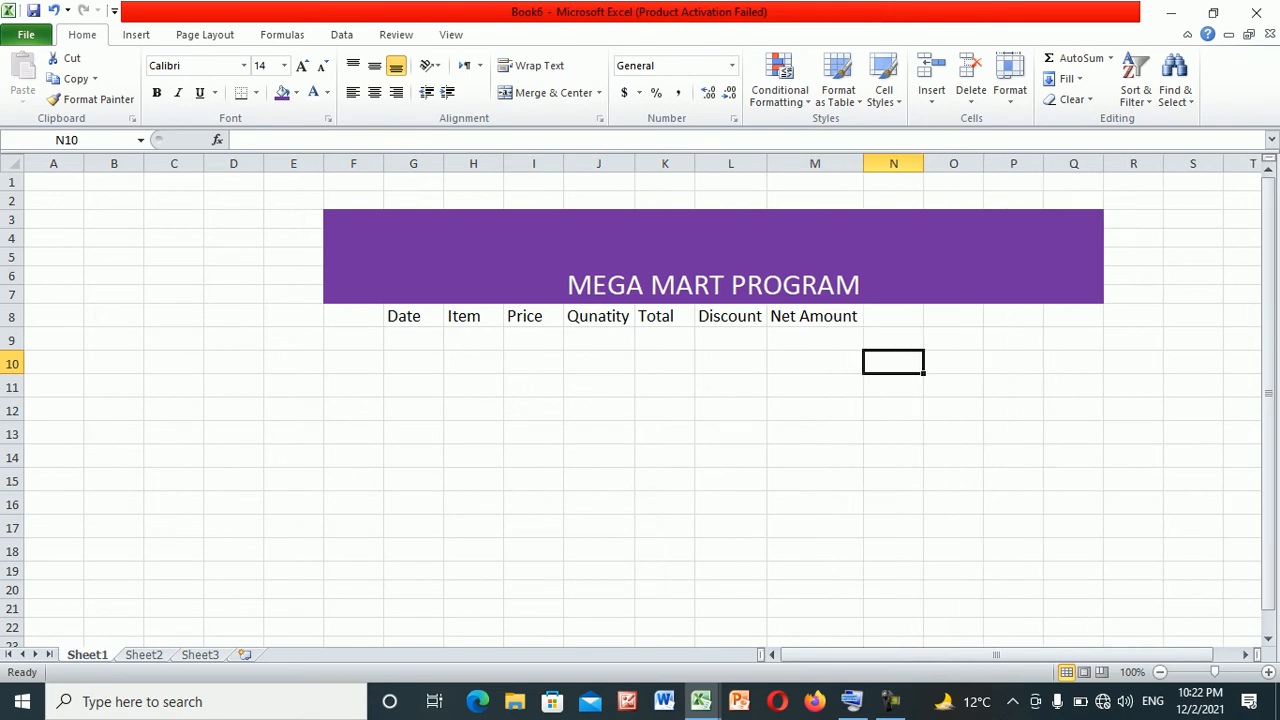
# Enter the date 23.11.2021 in G9 and autofit column G's width
pyautogui.click(413, 340)
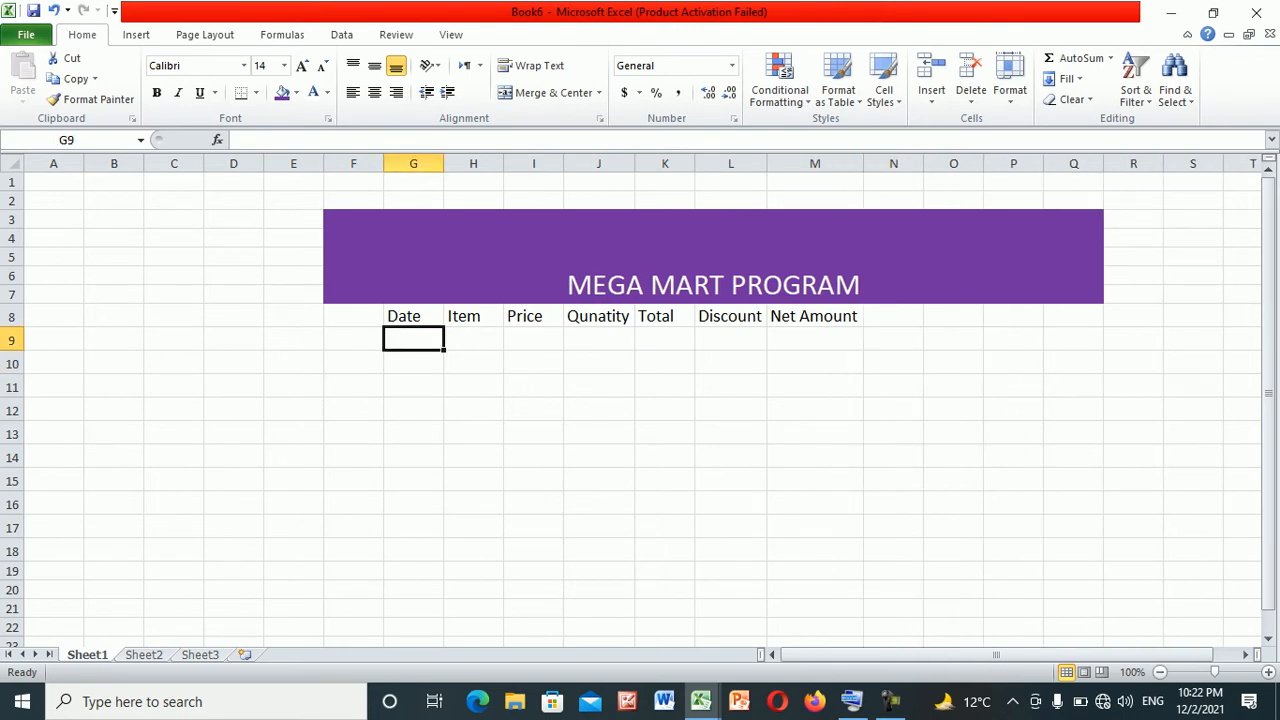
pyautogui.write('23.11.')
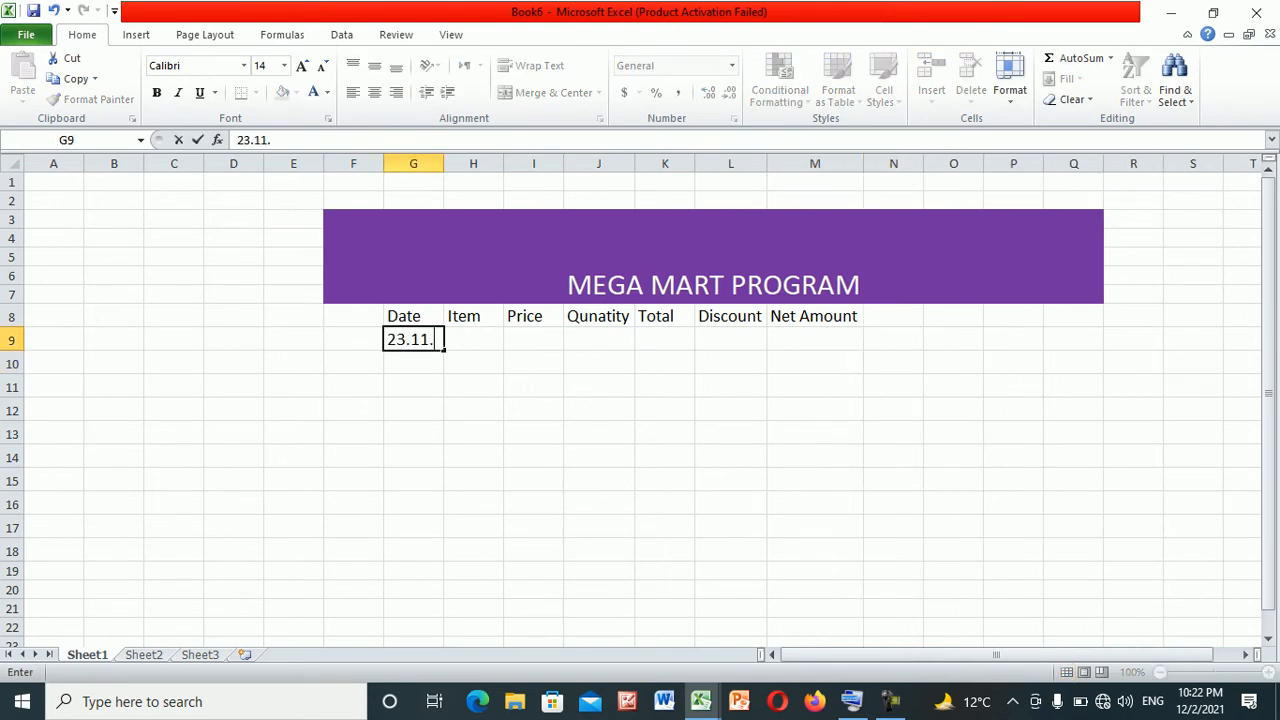
pyautogui.write('2021')
pyautogui.click(413, 433)
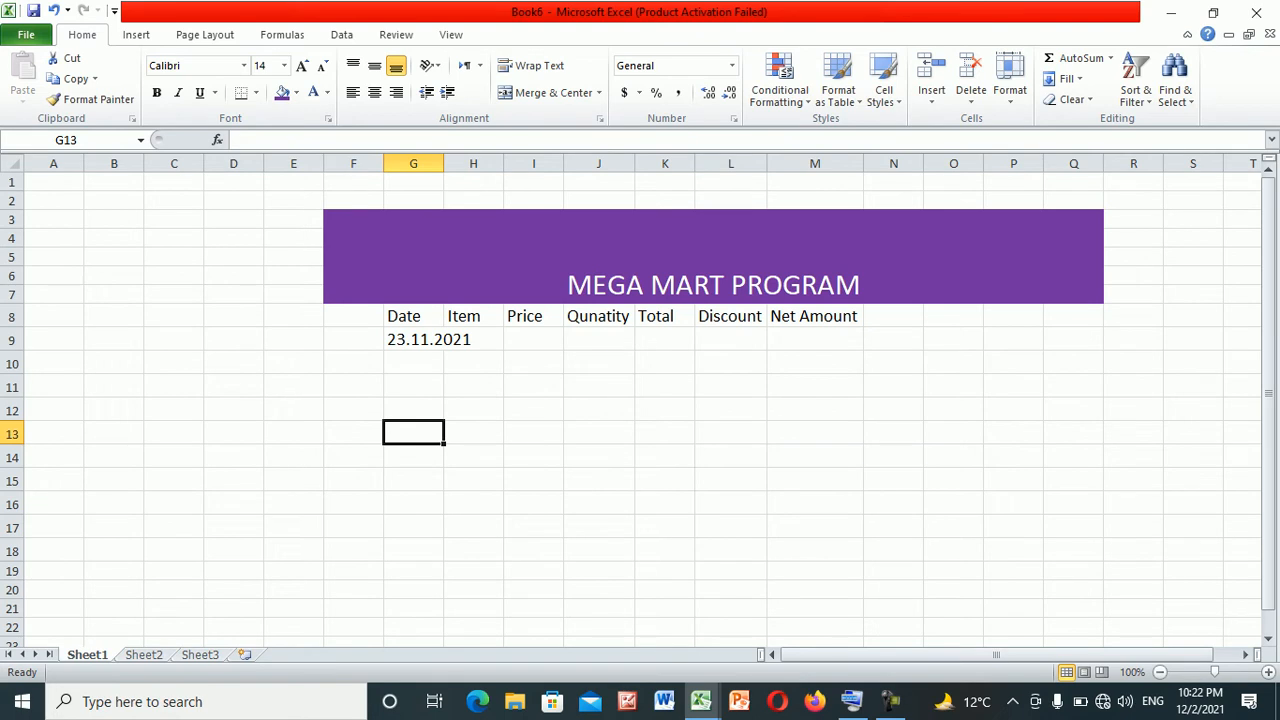
pyautogui.doubleClick(444, 163)
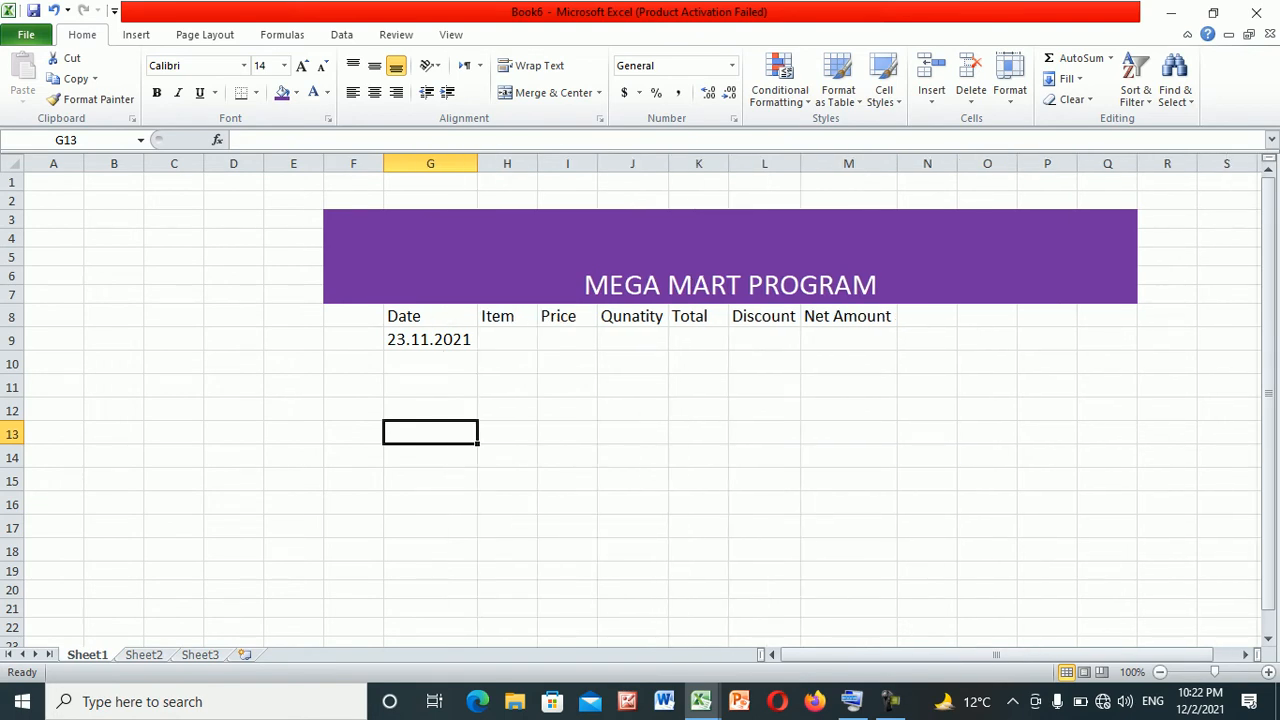
# Fill in the first sales row with the item Pepsi in H9, price 95 in I9 and quantity 7 in J9
pyautogui.click(507, 340)
pyautogui.write('Pes')
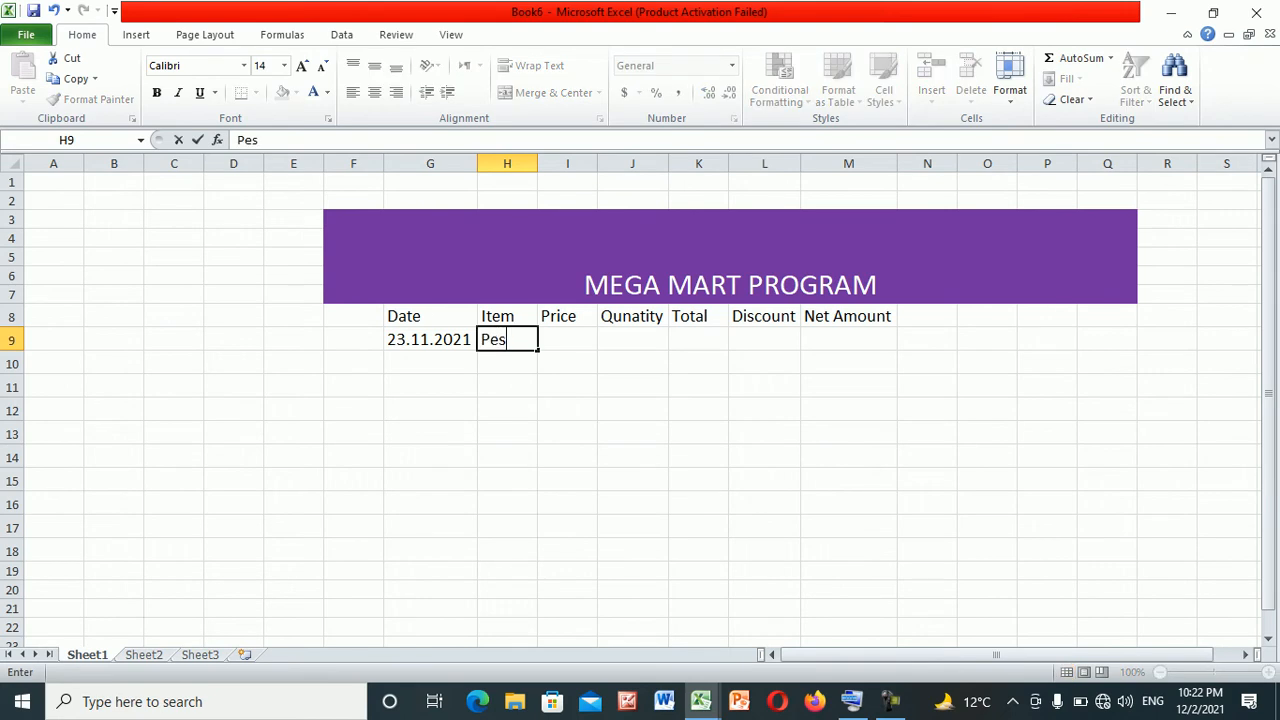
pyautogui.press('BackSpace')
pyautogui.write('psi')
pyautogui.press('Tab')
pyautogui.write('9')
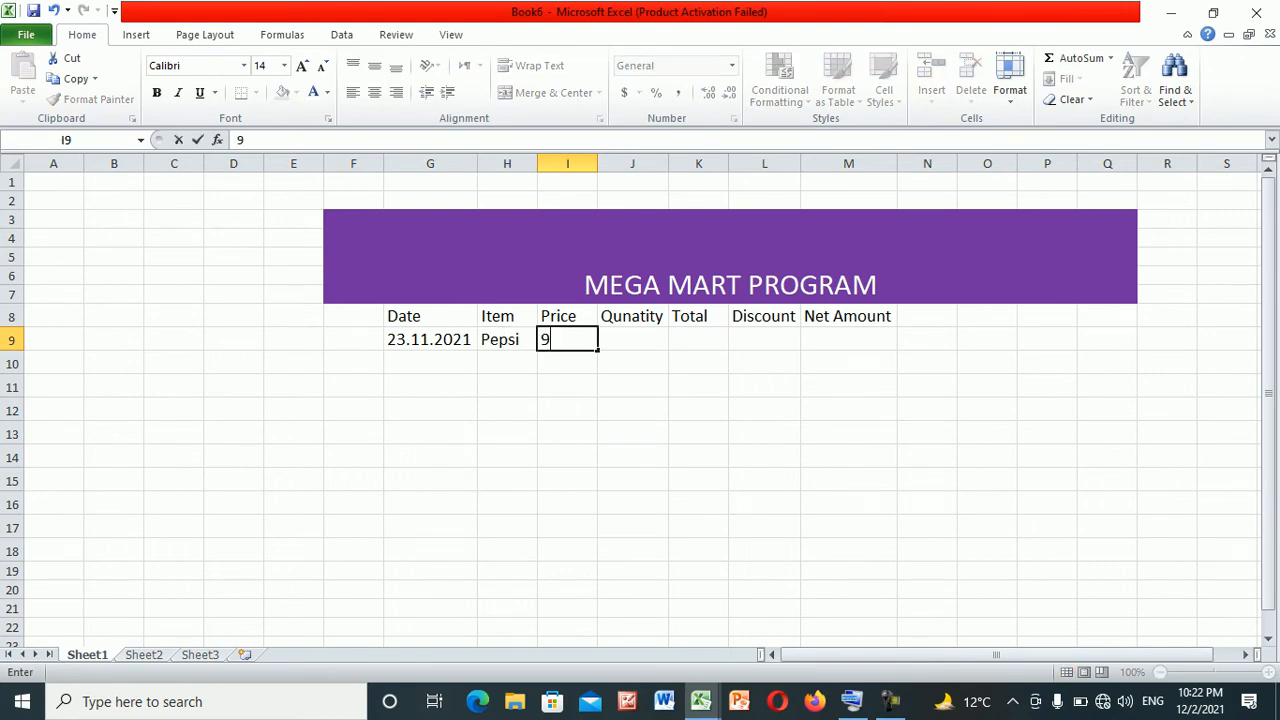
pyautogui.write('5')
pyautogui.press('Tab')
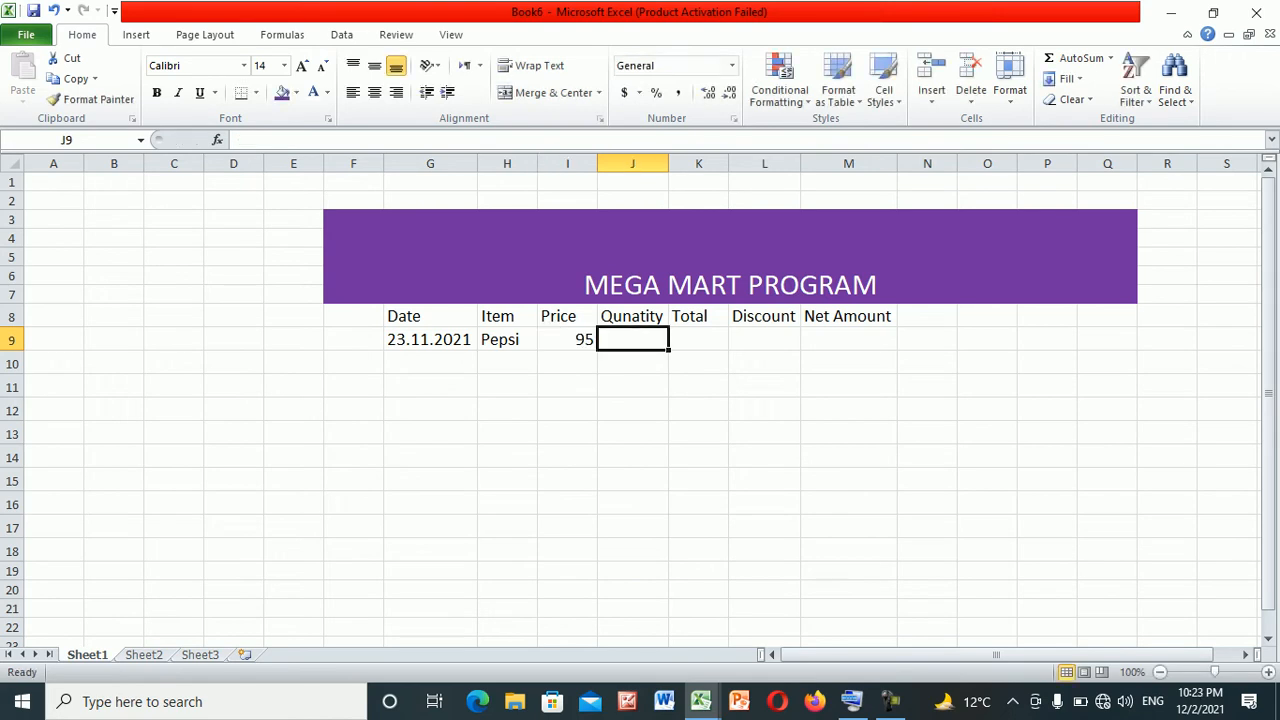
pyautogui.write('7')
pyautogui.press('Tab')
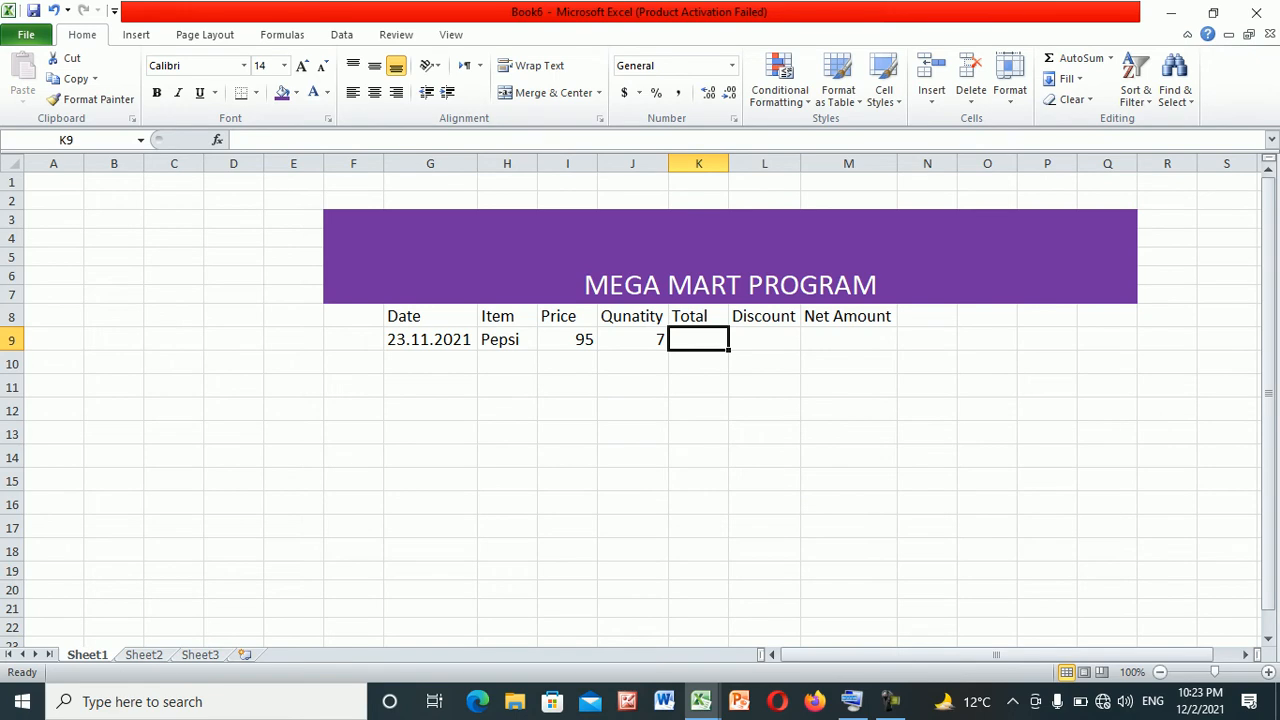
# Widen column K slightly and enter the formula =I9*J9 in K9 to calculate the total
pyautogui.moveTo(729, 163); pyautogui.dragTo(752, 163)
pyautogui.write('=')
pyautogui.press('Left')
pyautogui.press('Left')
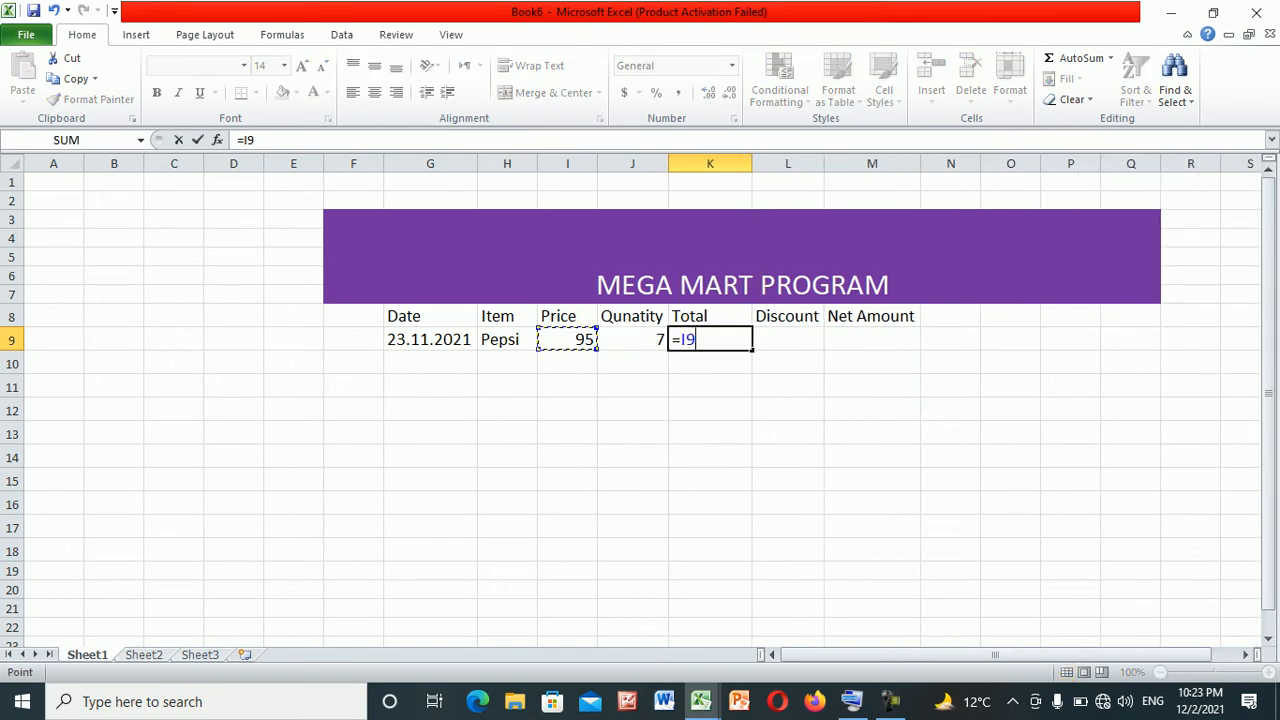
pyautogui.write('*')
pyautogui.press('Left')
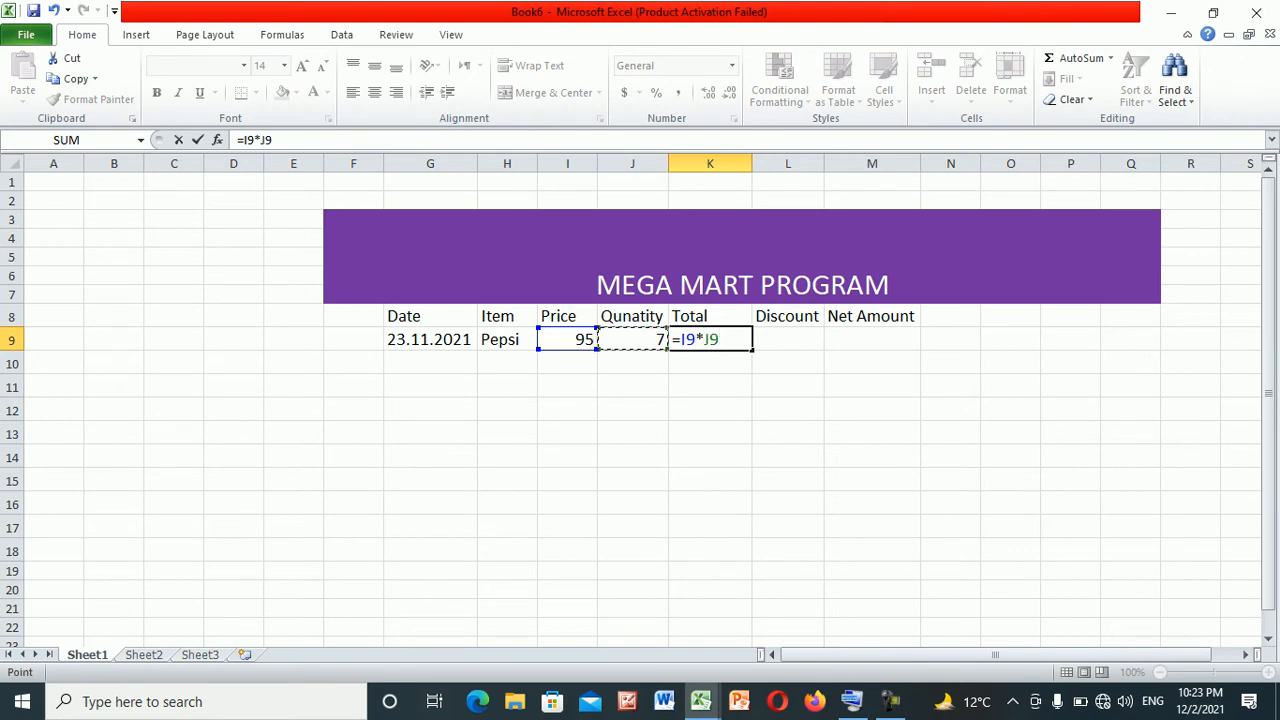
pyautogui.press('Return')
# Enter the formula =K9*2% in L9 to calculate a 2% discount on the total
pyautogui.press('Up')
pyautogui.press('Right')
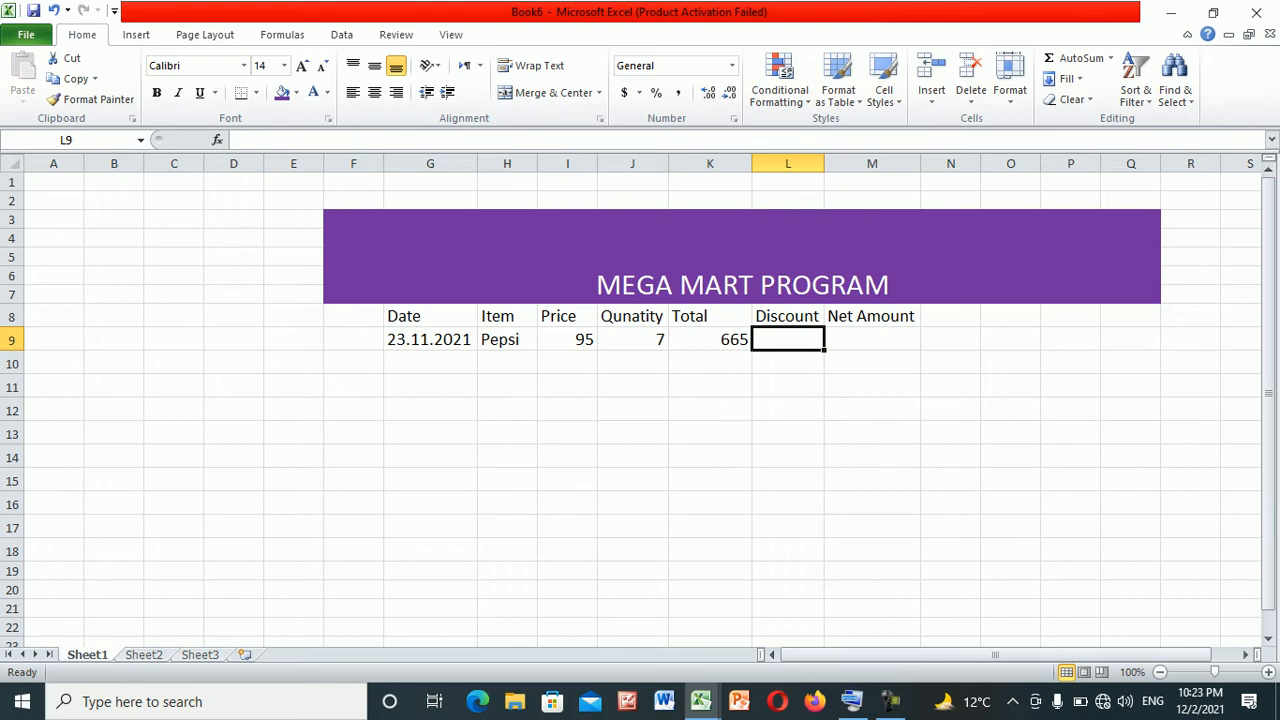
pyautogui.write('=')
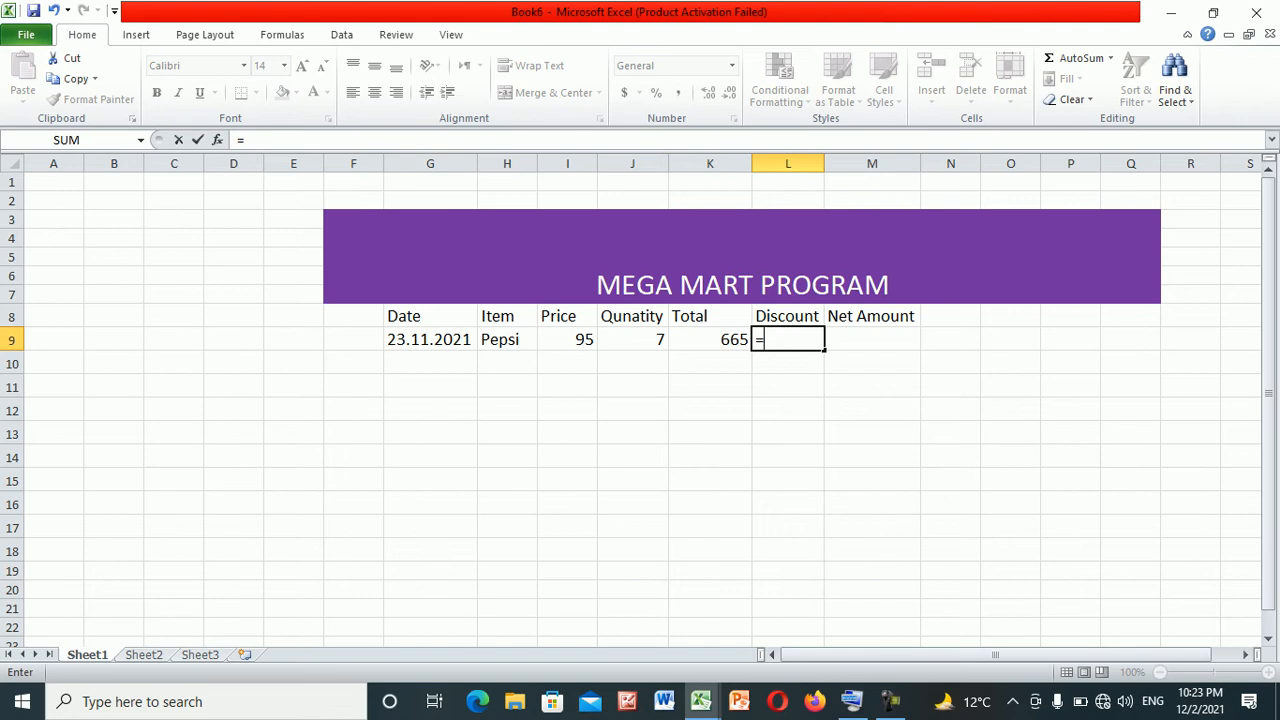
pyautogui.press('Left')
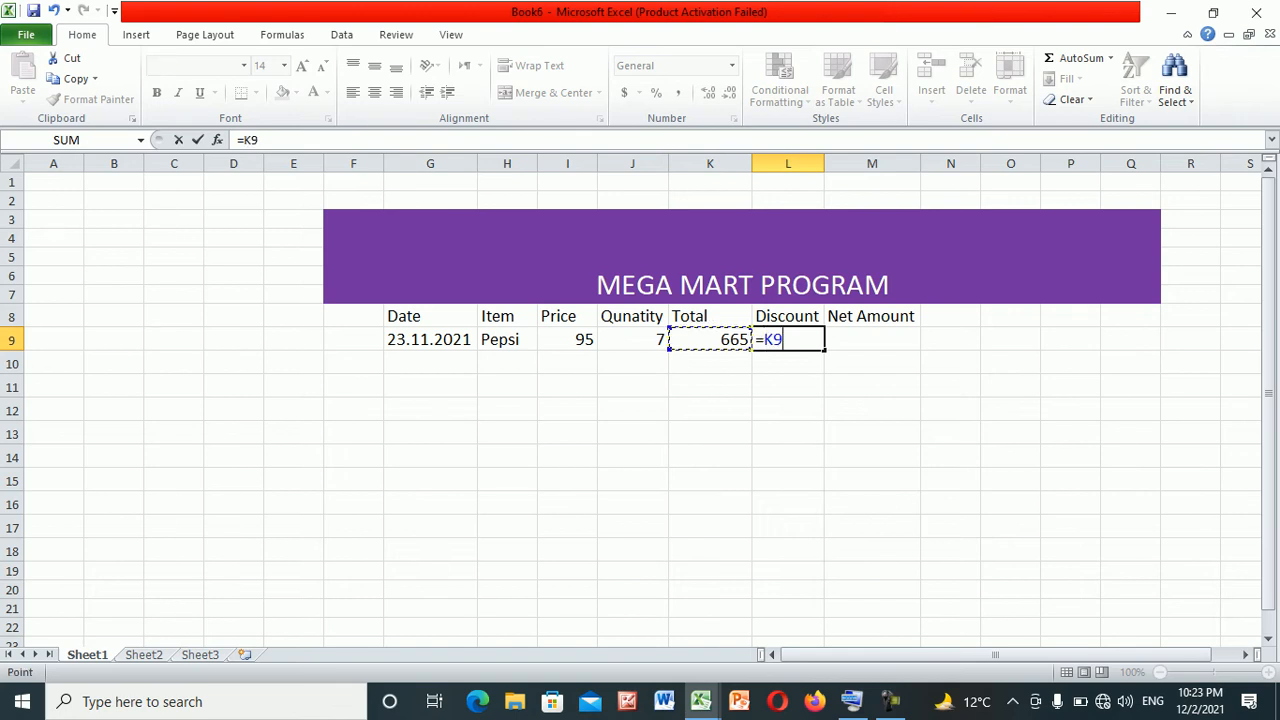
pyautogui.write('*2')
pyautogui.write('%')
pyautogui.press('Return')
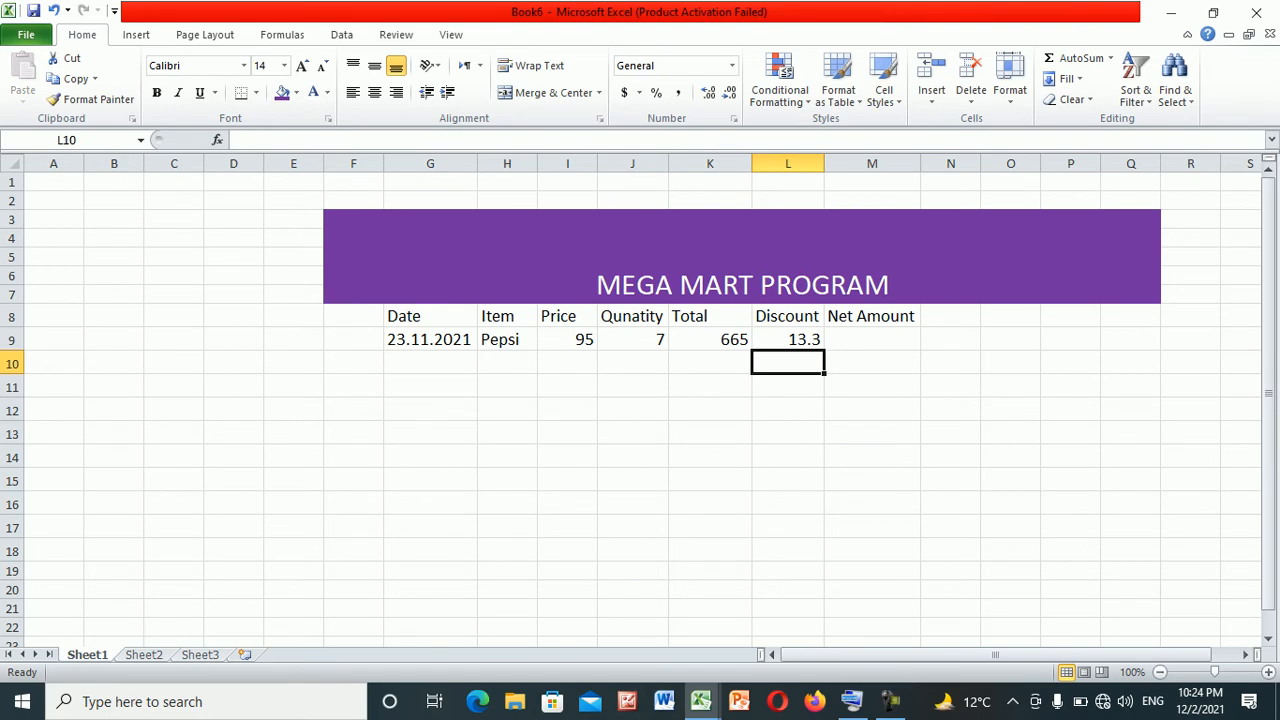
# Enter the formula =K9-L9 in M9 to subtract the discount from the total as the net amount
pyautogui.press('Up')
pyautogui.press('Left')
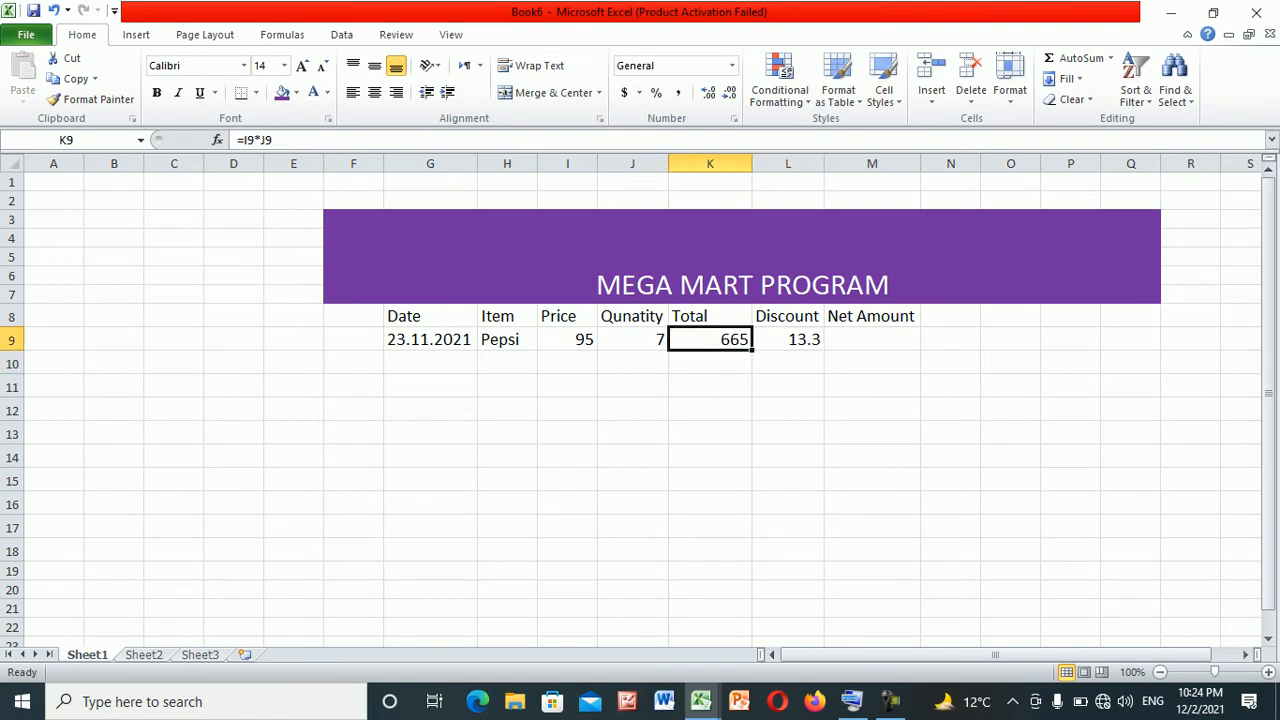
pyautogui.press('Right')
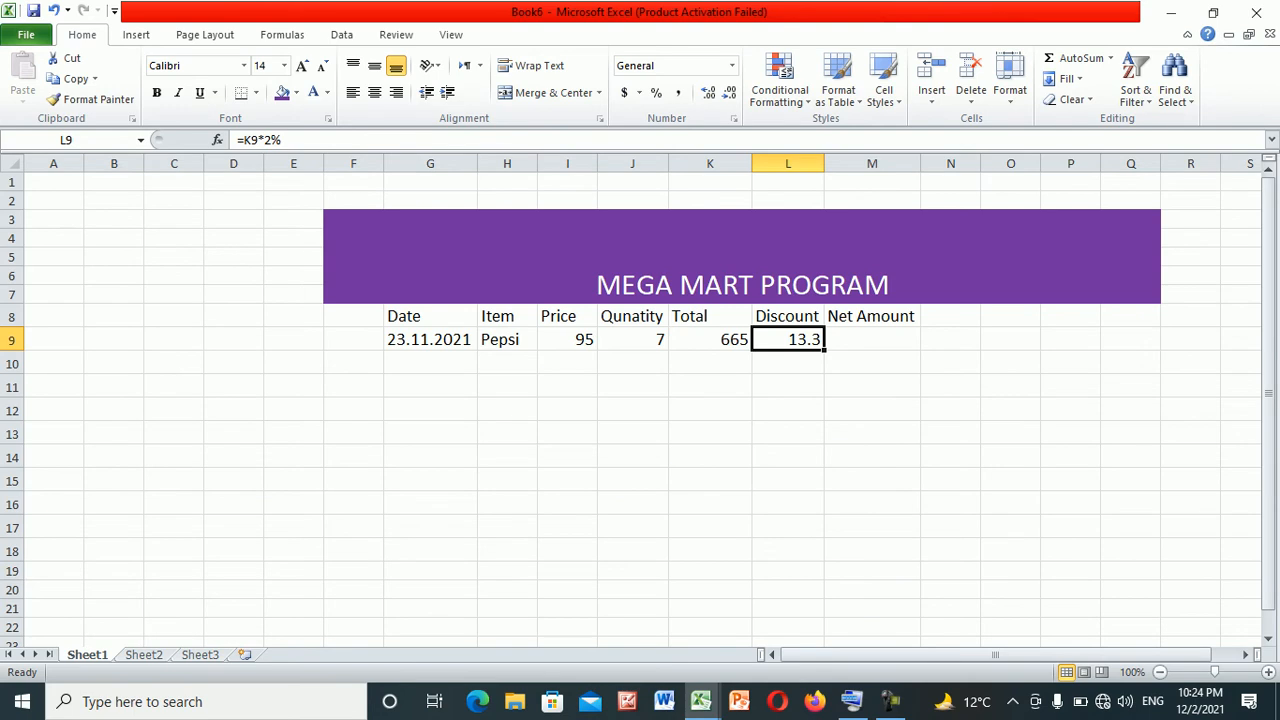
pyautogui.press('Right')
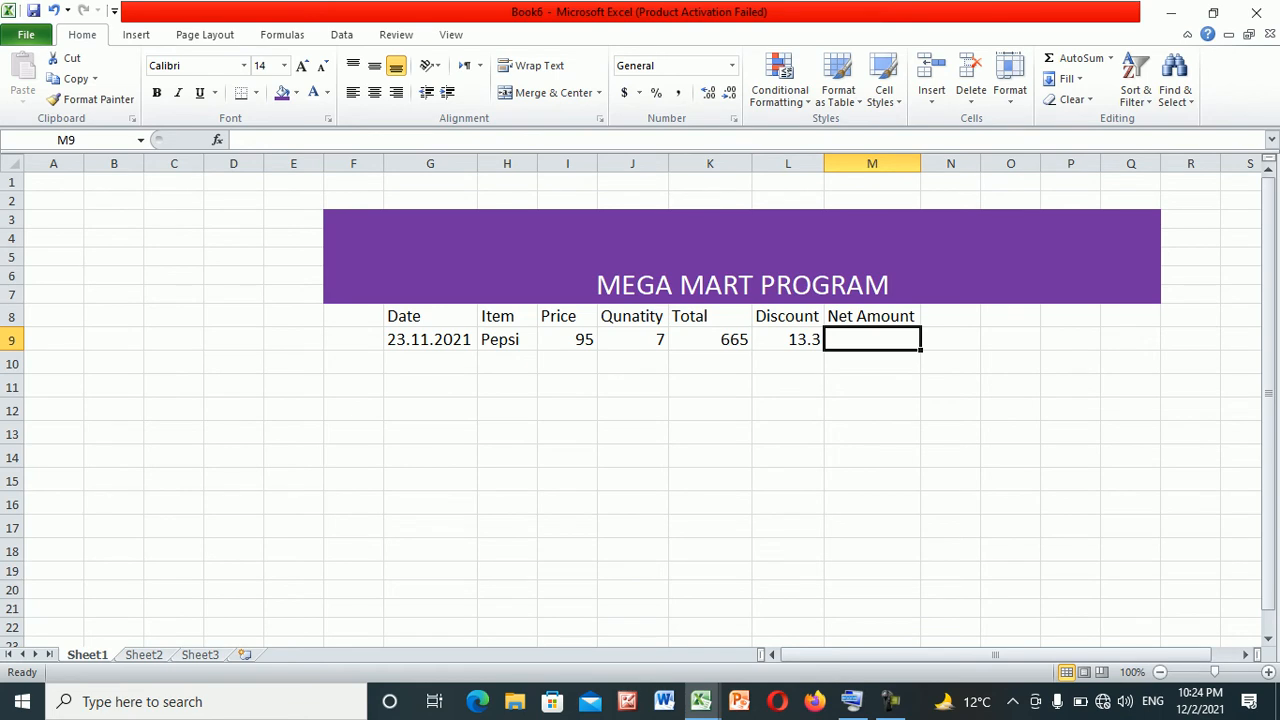
pyautogui.press('Left')
pyautogui.press('Left')
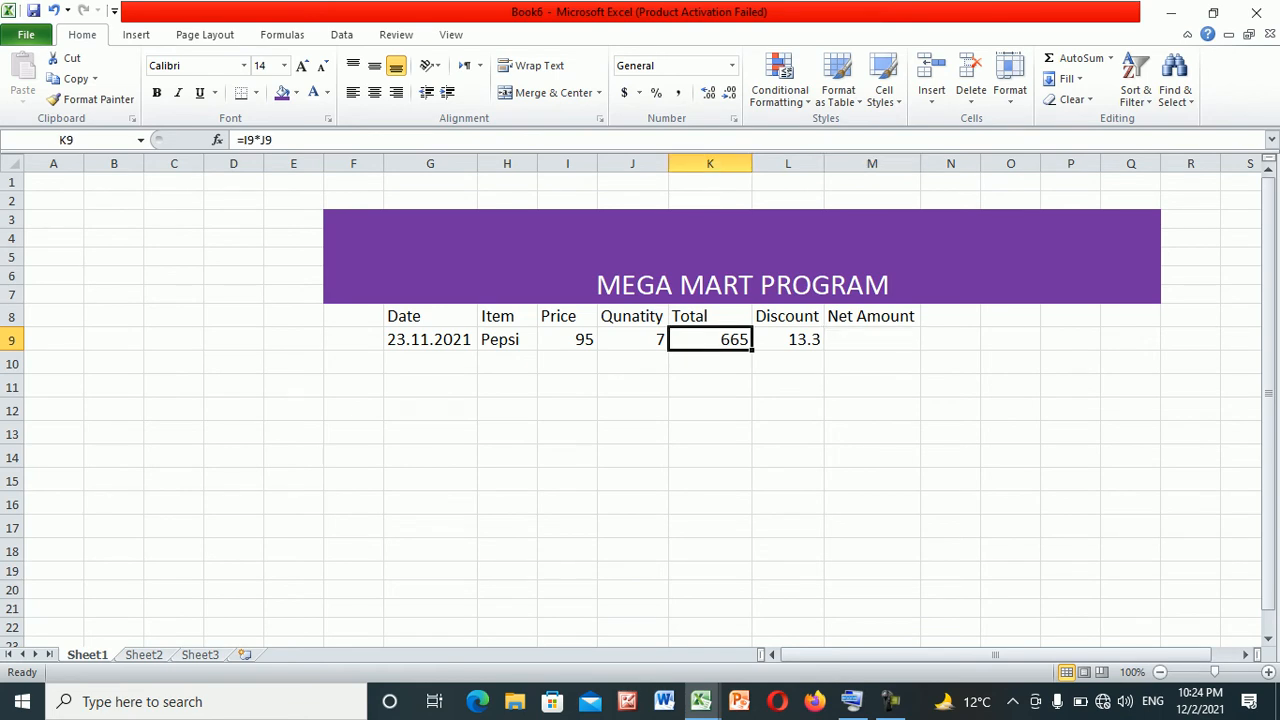
pyautogui.click(872, 339)
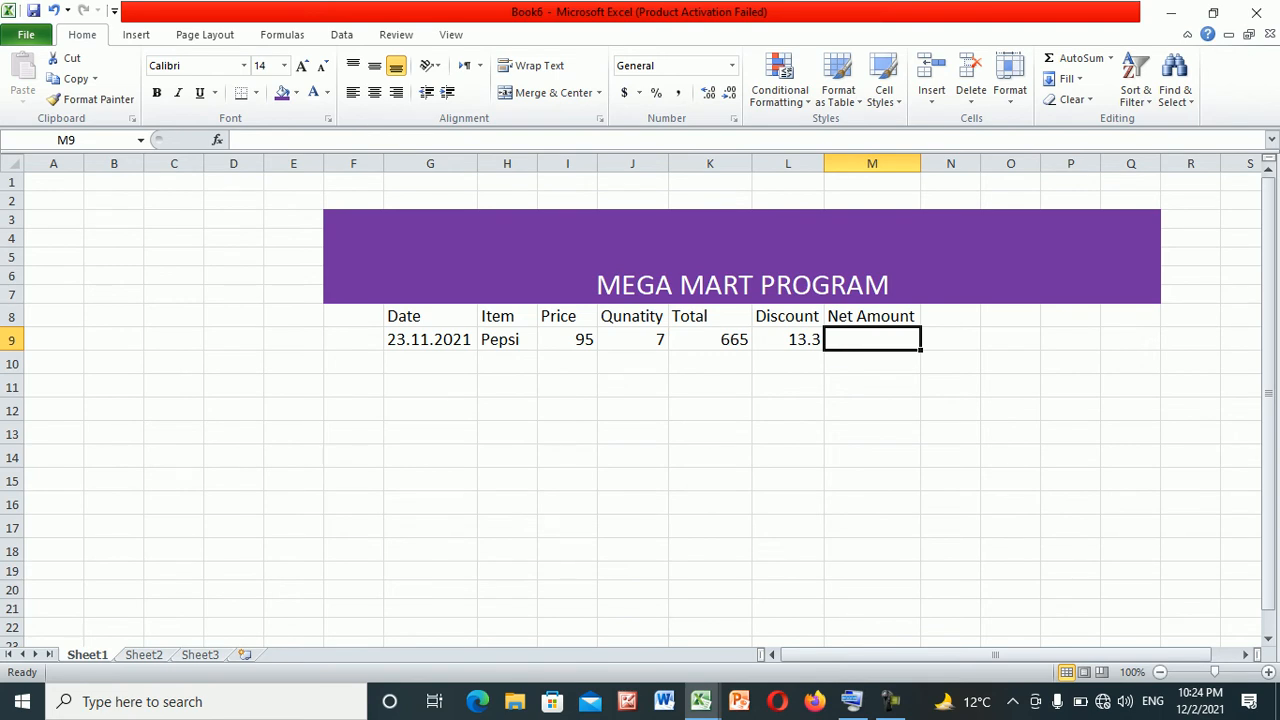
pyautogui.write('=')
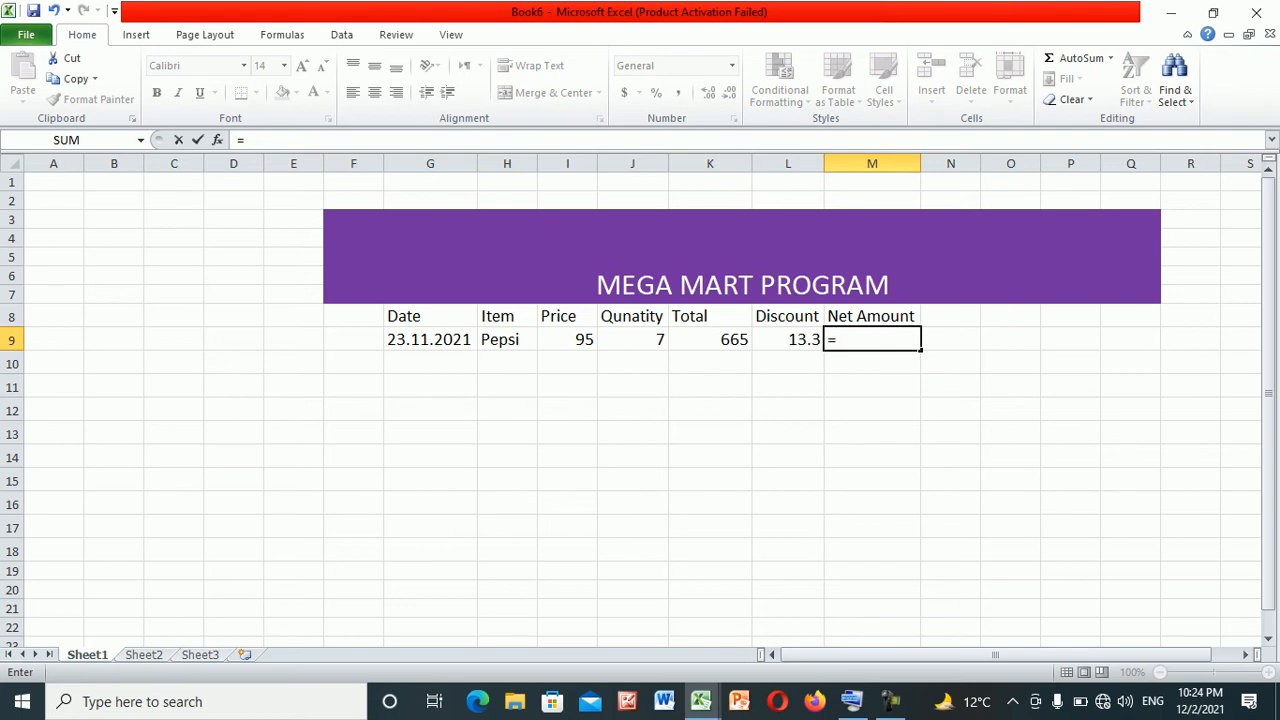
pyautogui.press('Left')
pyautogui.press('Left')
pyautogui.write('-')
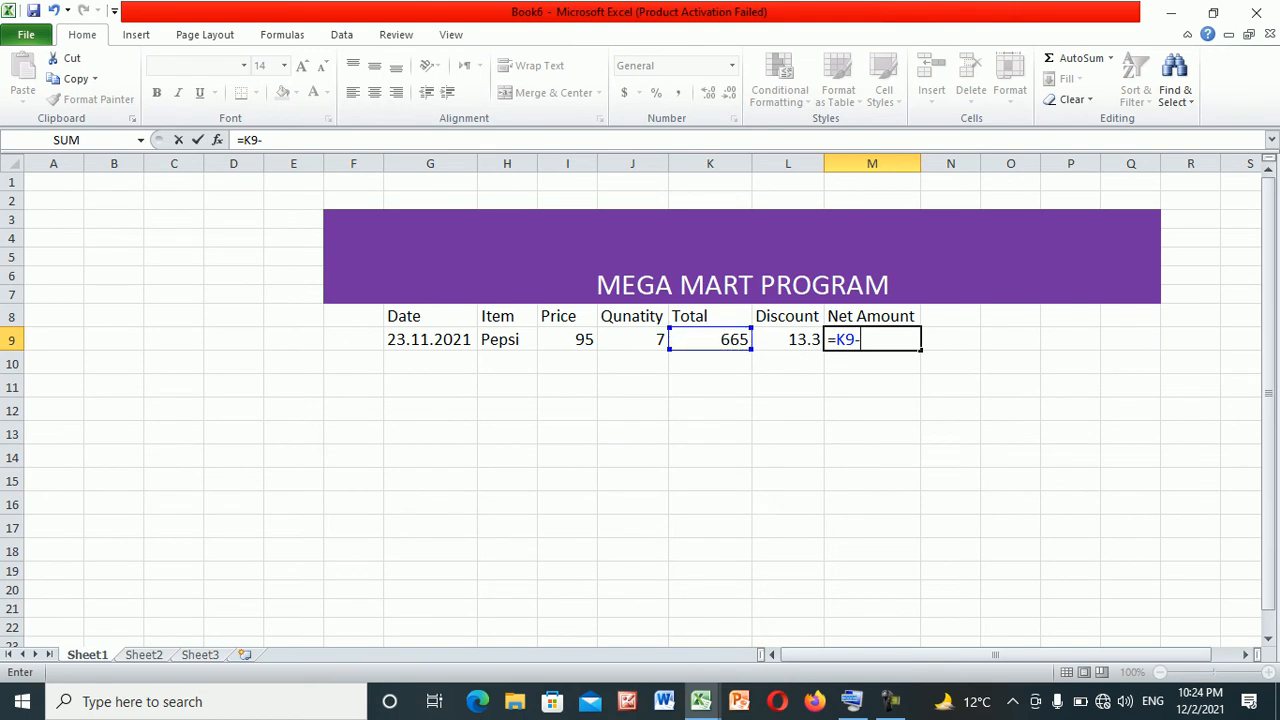
pyautogui.press('Left')
pyautogui.press('Return')
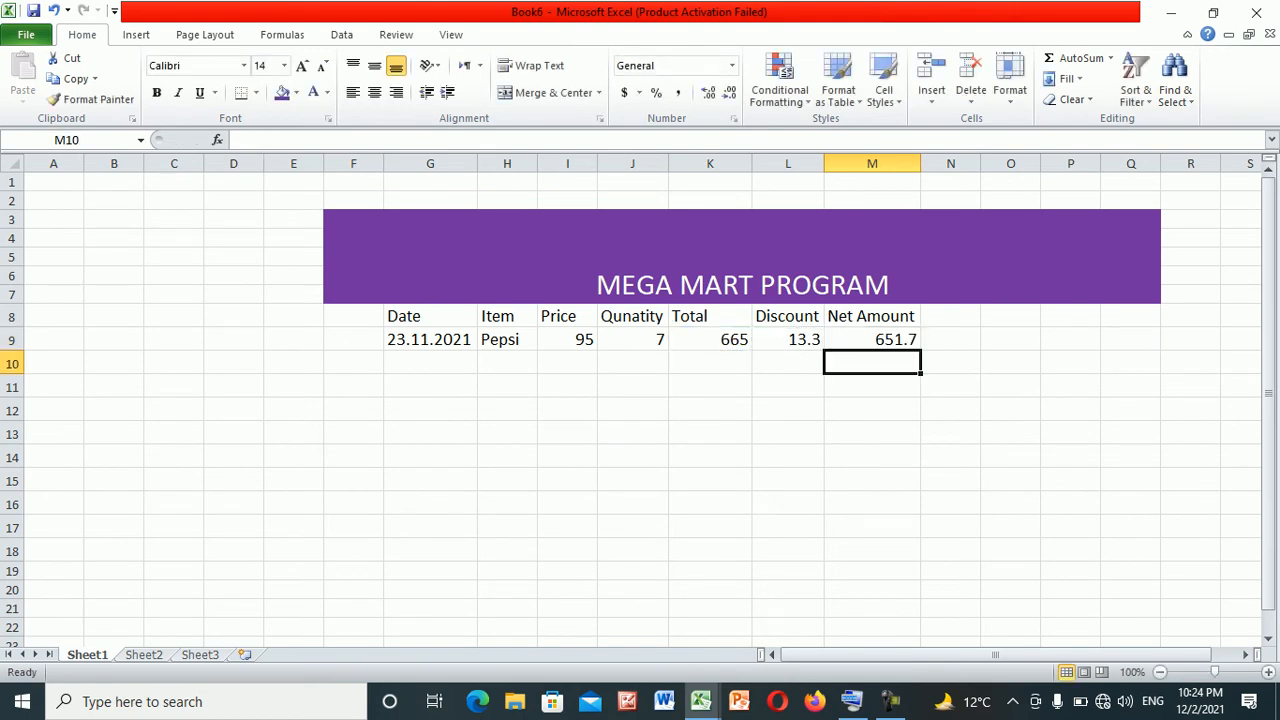
# Re-enter the price times quantity formula =I9*J9 in the Total cell K9
pyautogui.press('Up')
pyautogui.press('Left')
pyautogui.press('Left')
pyautogui.write('=')
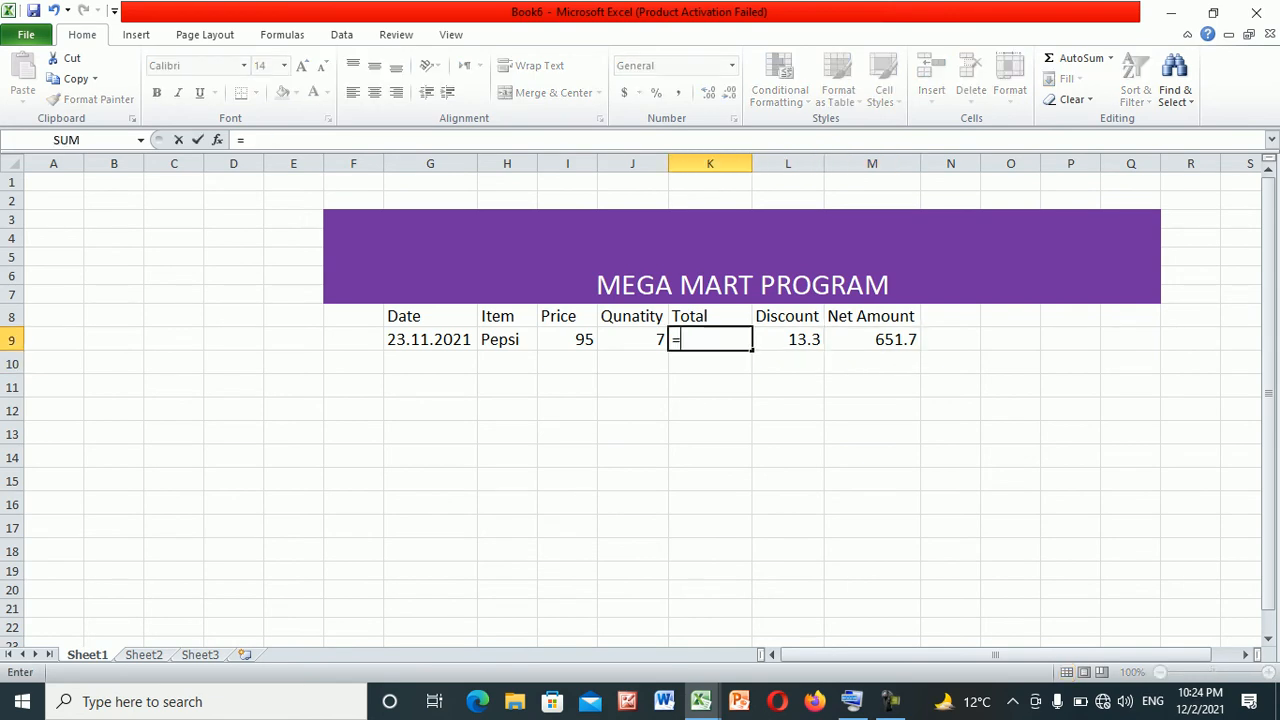
pyautogui.press('Left')
pyautogui.press('Left')
pyautogui.write('*')
pyautogui.press('Left')
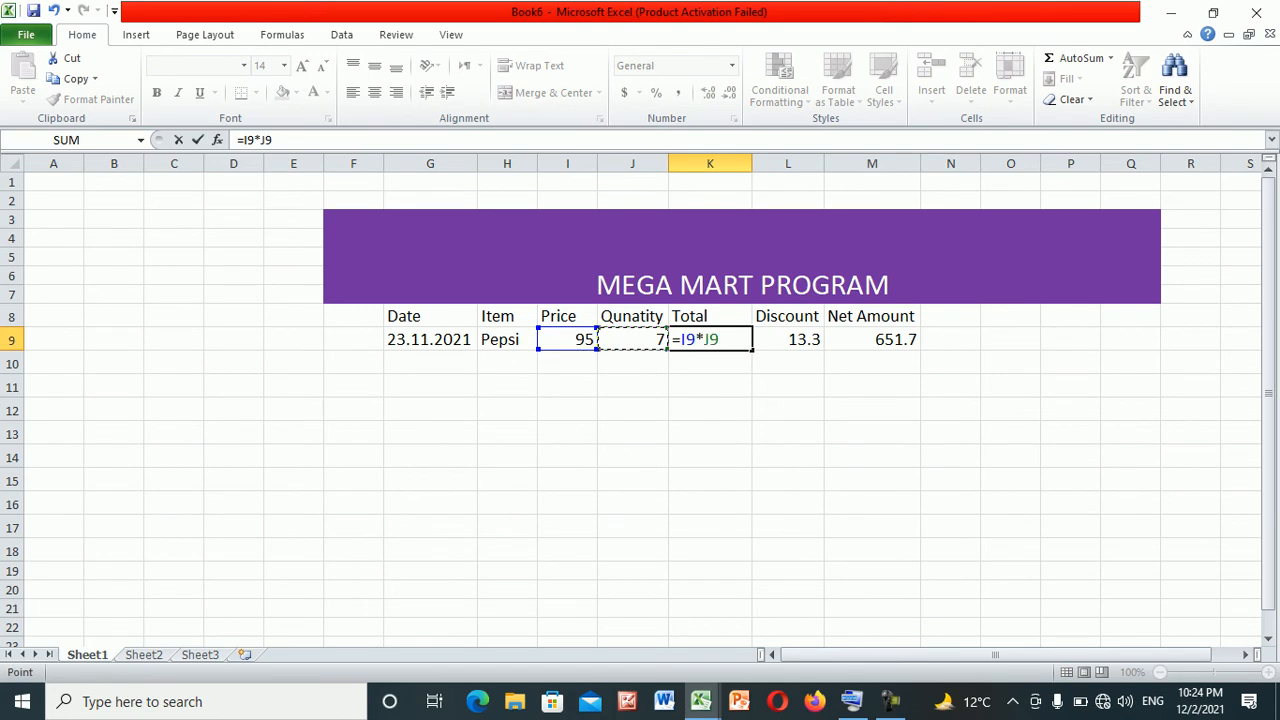
pyautogui.press('Return')
# Re-enter the 2% discount formula =K9*2% in the Discount cell L9
pyautogui.press('Up')
pyautogui.press('Right')
pyautogui.write('=')
pyautogui.press('Left')
pyautogui.write('*2%')
pyautogui.press('Return')
# Re-enter the total minus discount formula =K9-L9 in the Net Amount cell M9
pyautogui.press('Up')
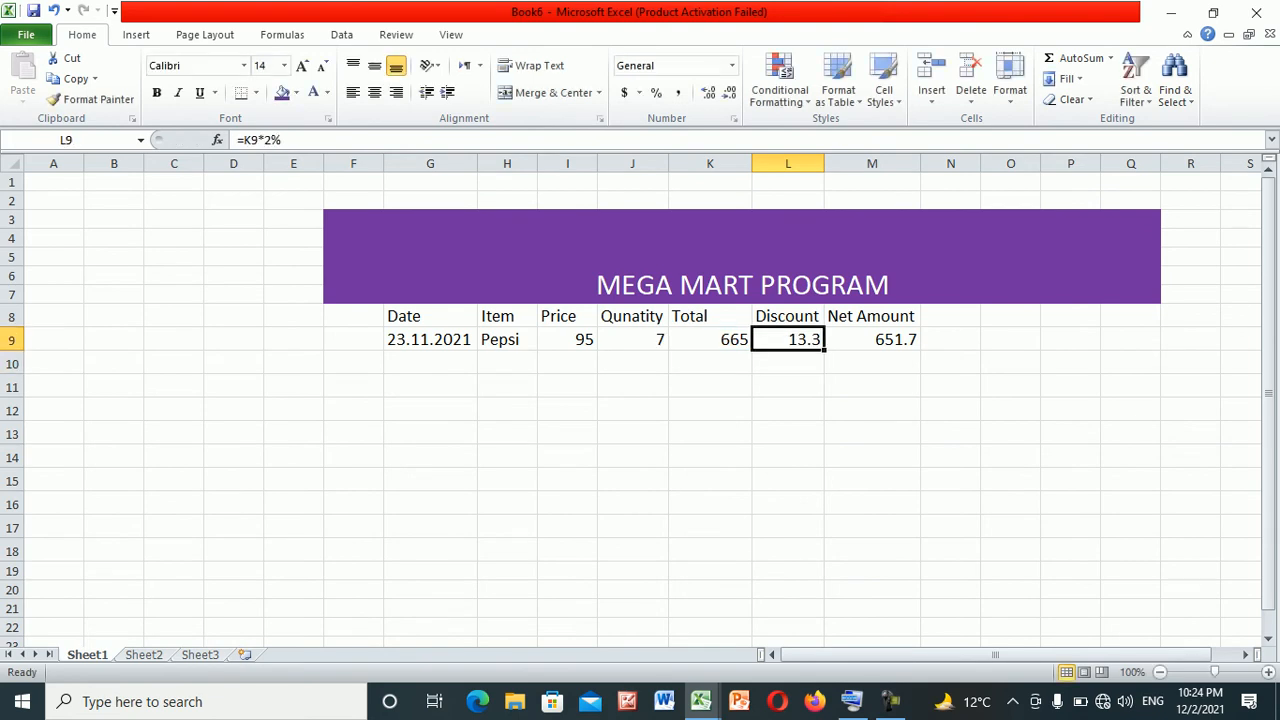
pyautogui.press('Right')
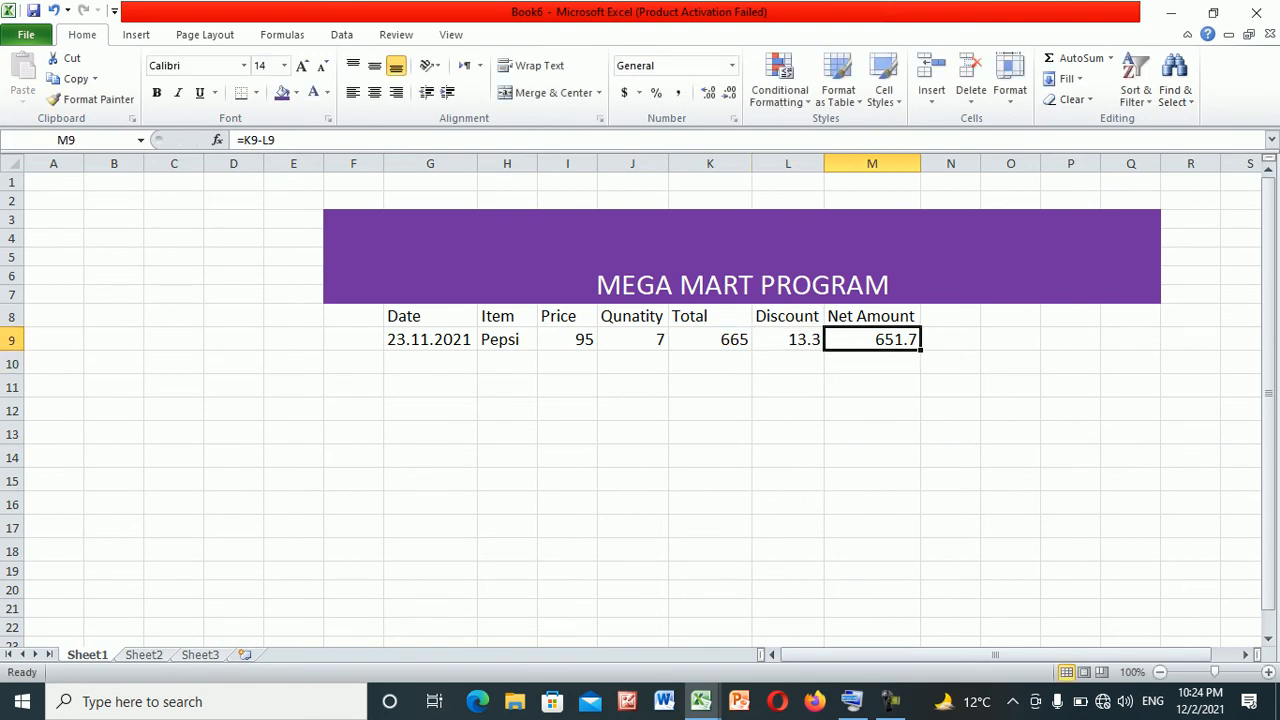
pyautogui.write('=')
pyautogui.press('Left')
pyautogui.press('Left')
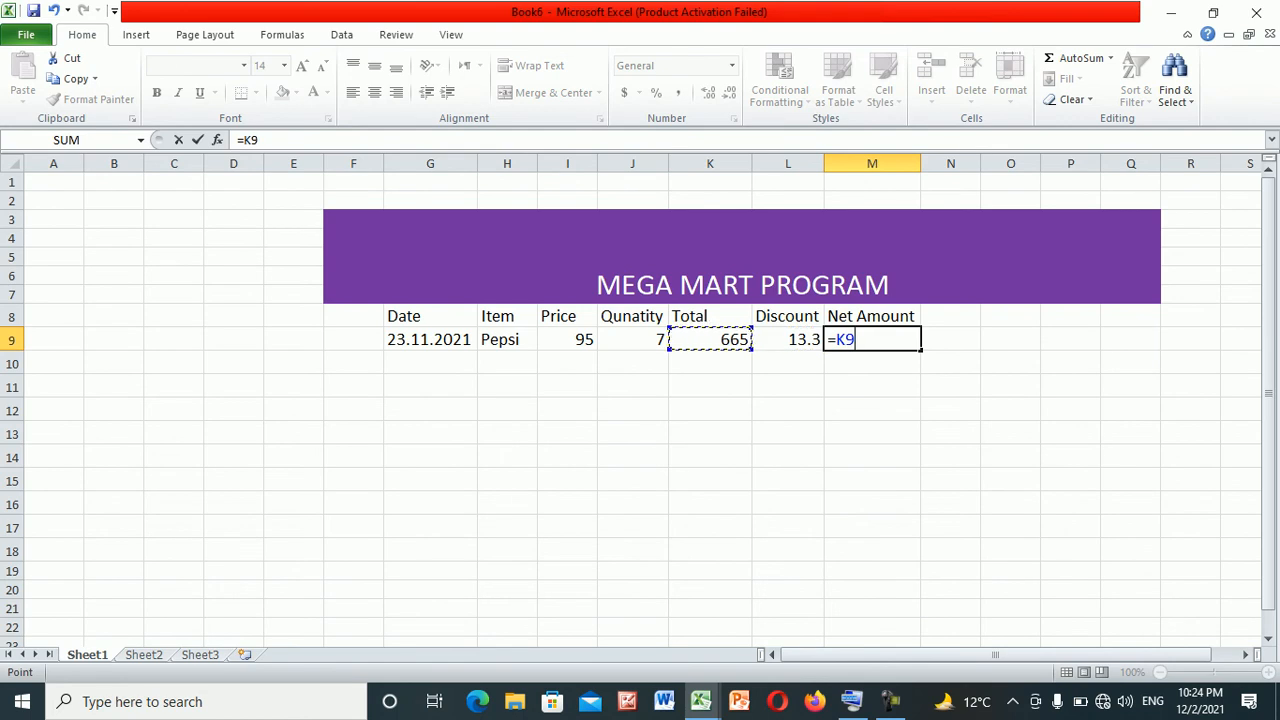
pyautogui.write('-')
pyautogui.press('Left')
pyautogui.press('Return')
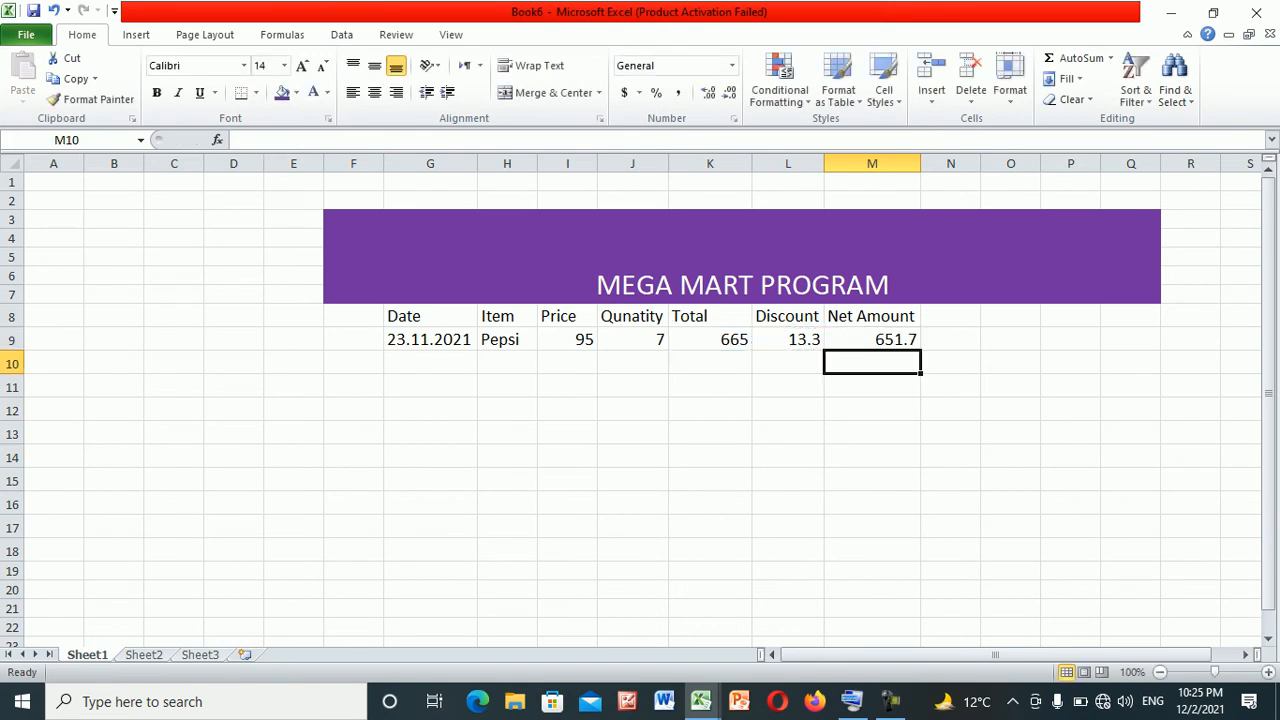
# Fill the Net Amount, Discount and Total formulas from row 9 down to row 17
pyautogui.press('Up')
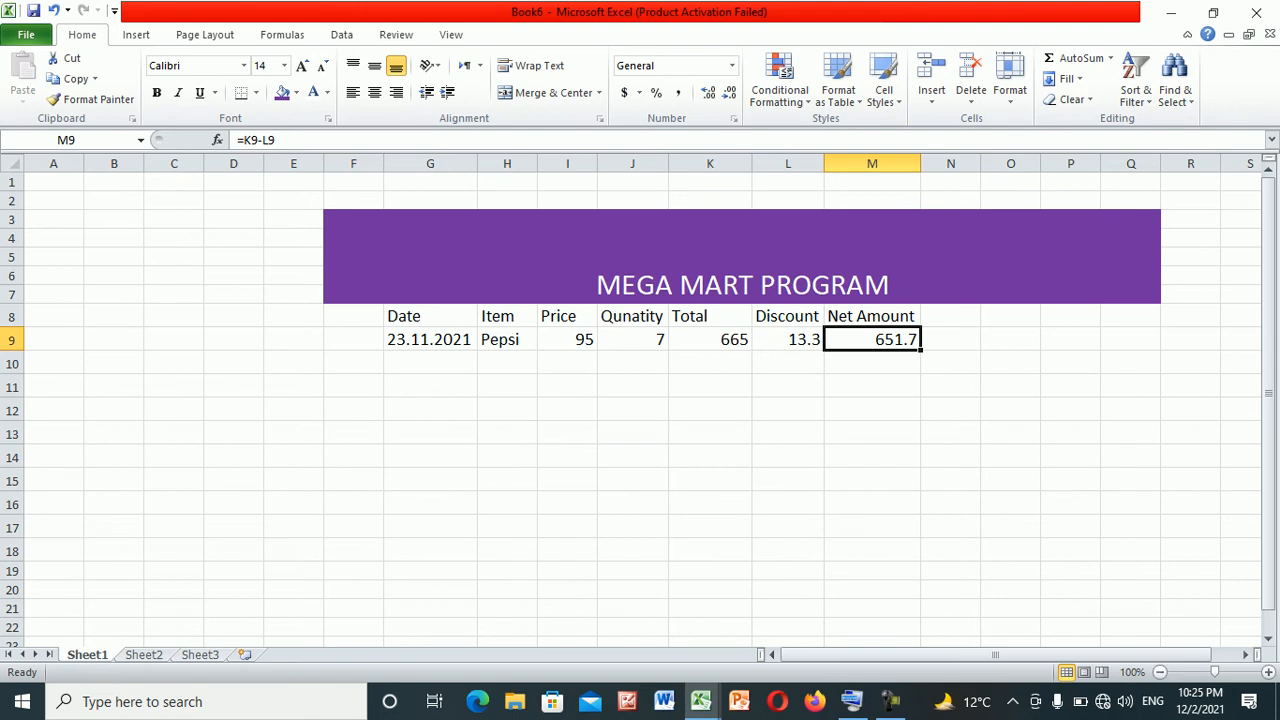
pyautogui.moveTo(920, 349); pyautogui.dragTo(920, 536)
pyautogui.click(788, 340)
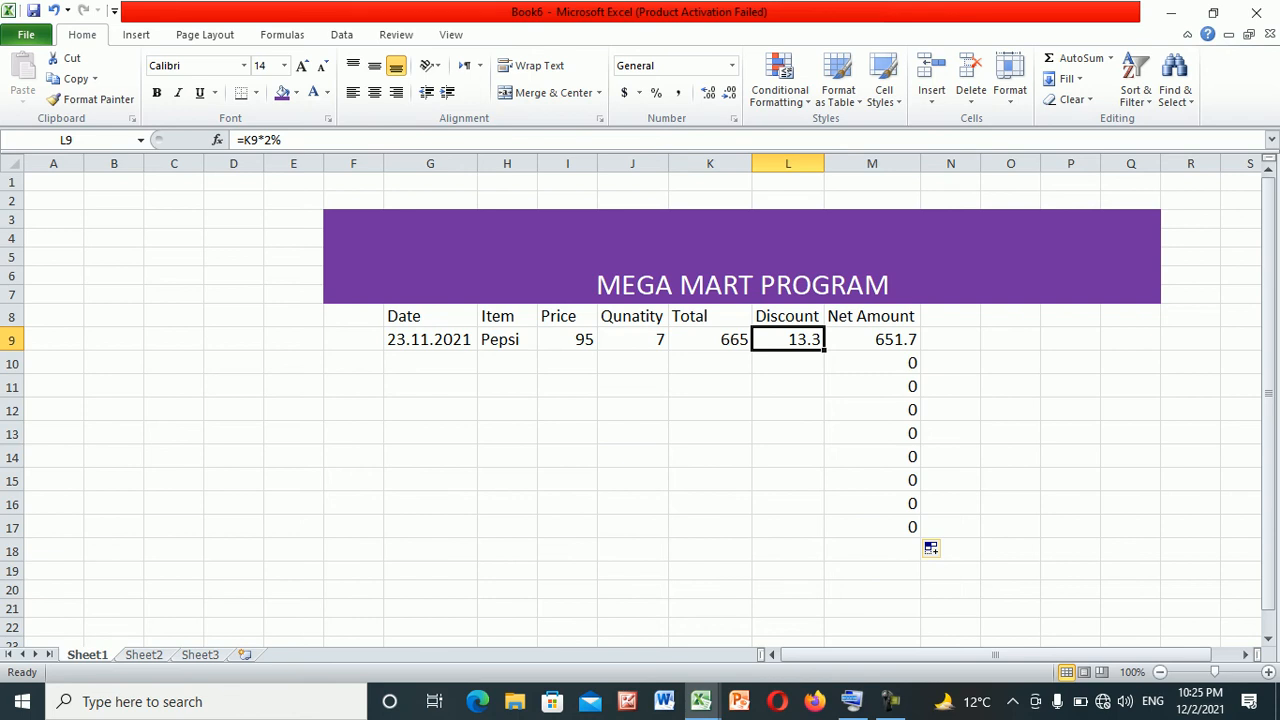
pyautogui.moveTo(824, 350); pyautogui.dragTo(824, 537)
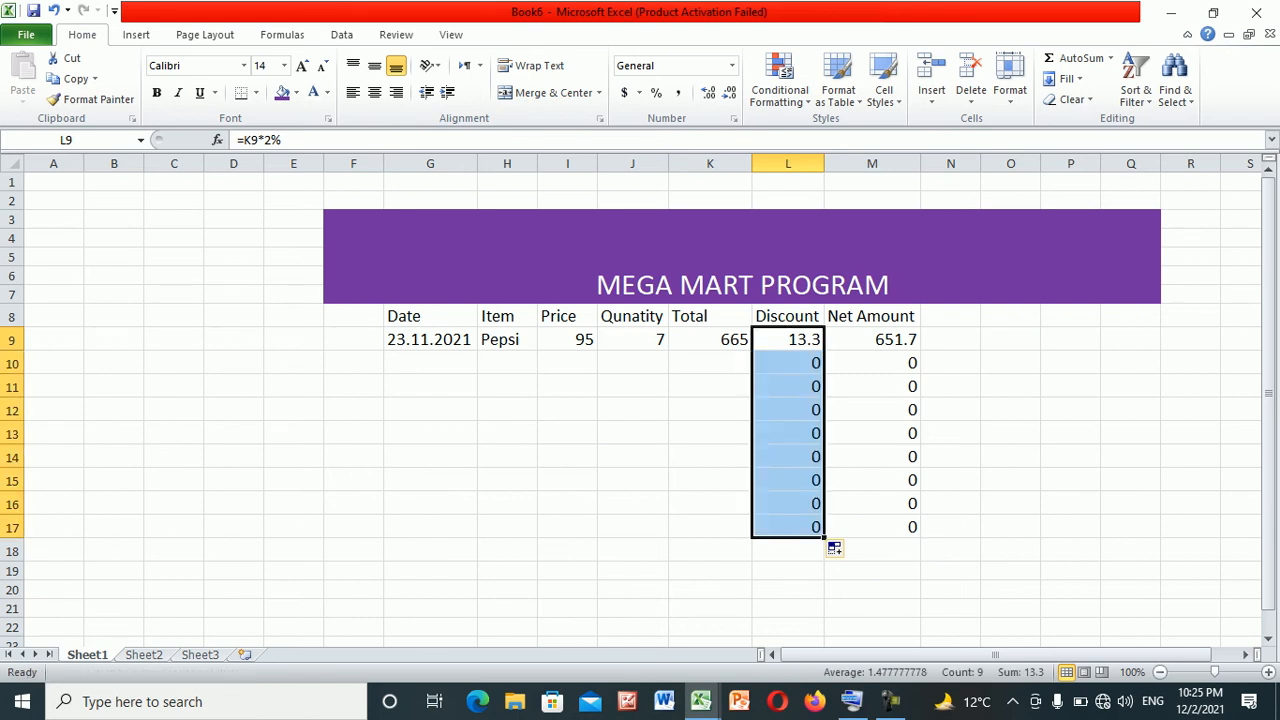
pyautogui.click(710, 340)
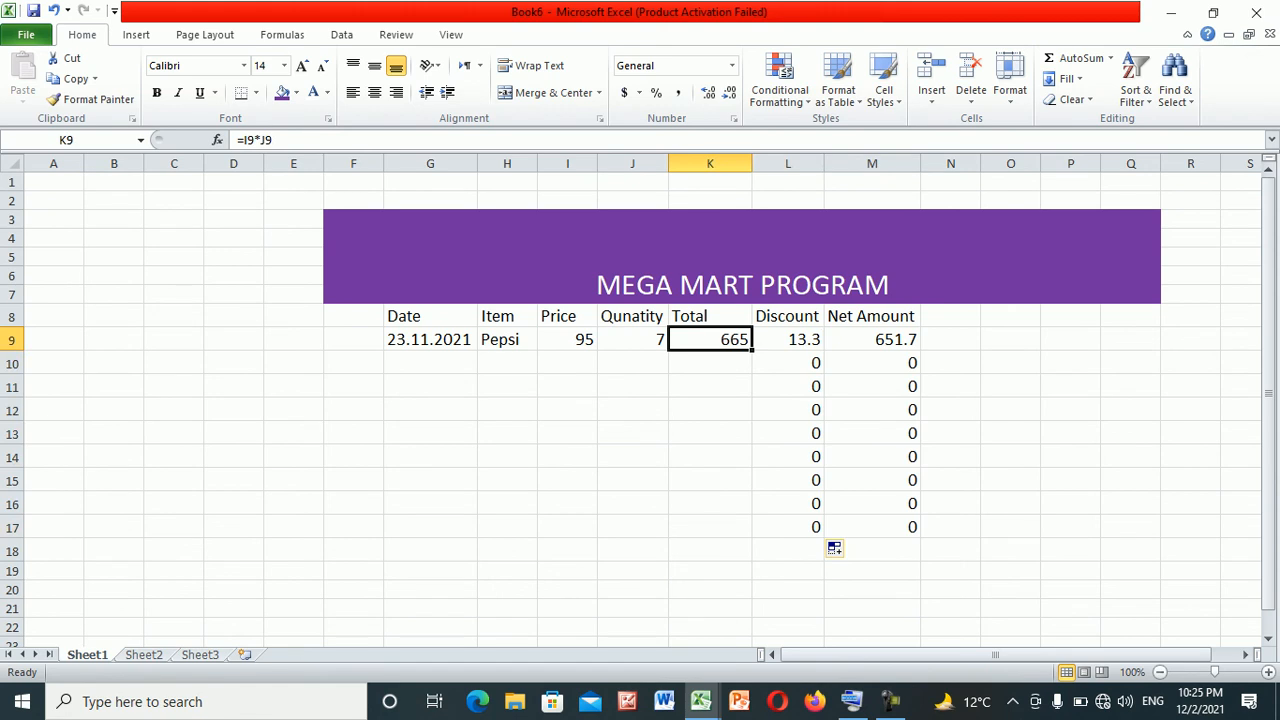
pyautogui.moveTo(752, 350); pyautogui.dragTo(752, 535)
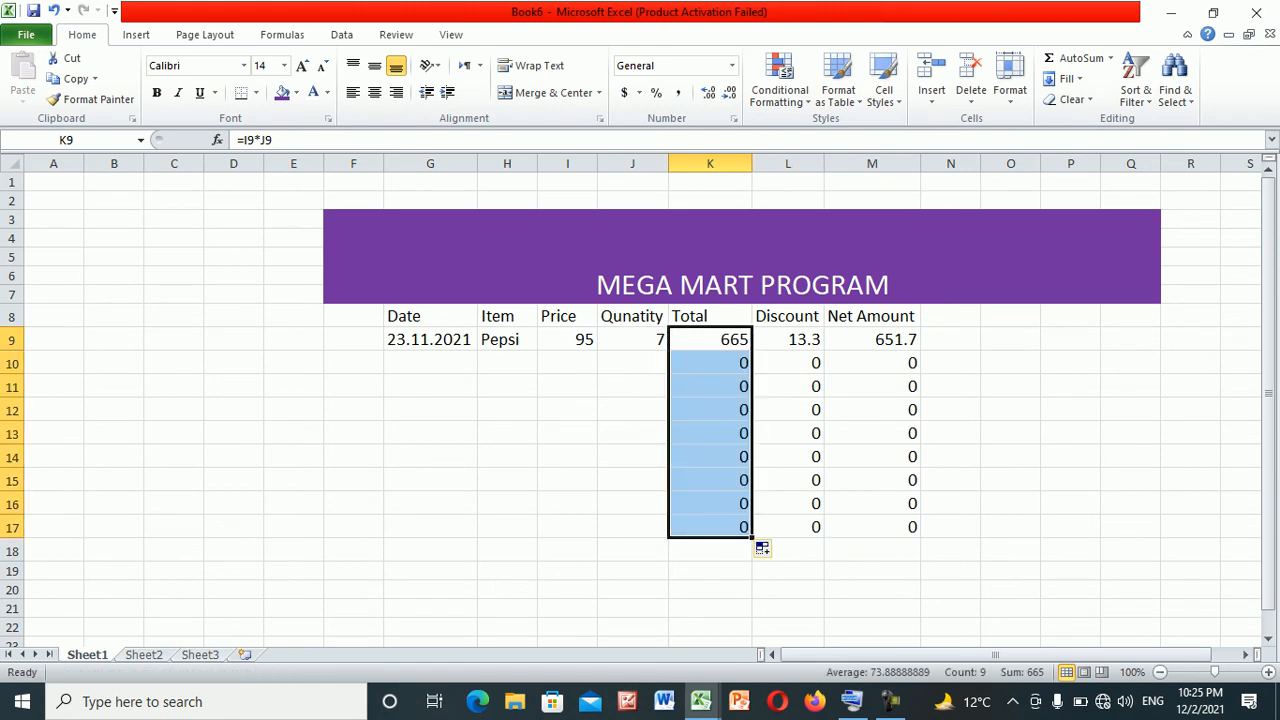
# Start the second sales row with the date 23.11.2021 in G10 and the item Eggs in H10
pyautogui.click(430, 340)
pyautogui.click(430, 363)
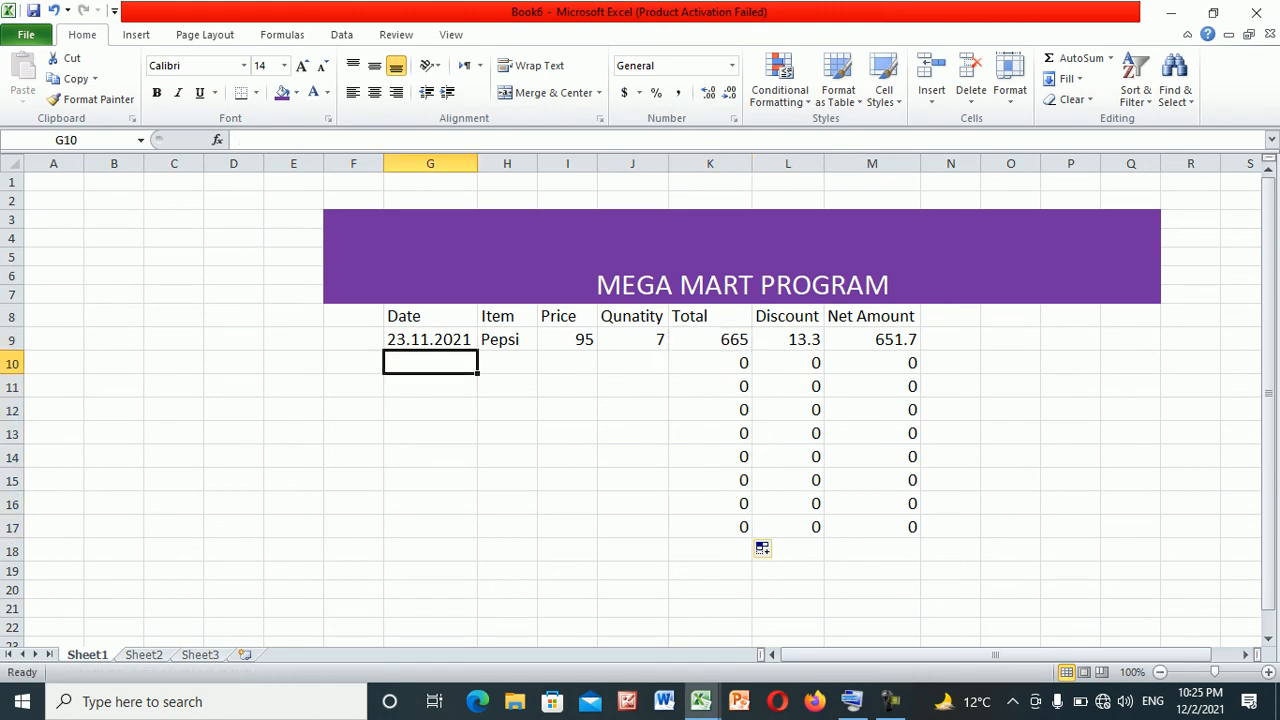
pyautogui.write('23.11.2')
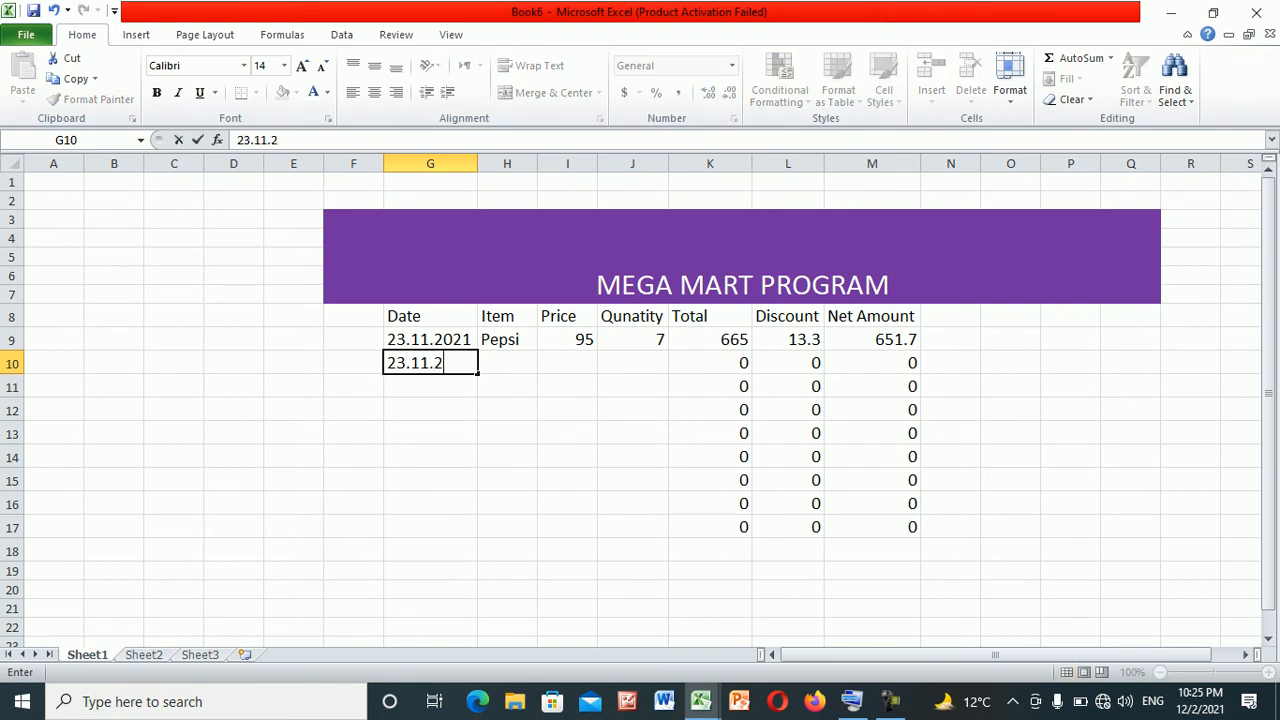
pyautogui.write('021')
pyautogui.press('Tab')
pyautogui.write('egg')
pyautogui.press('BackSpace')
pyautogui.press('BackSpace')
pyautogui.press('BackSpace')
pyautogui.write('Eggs')
pyautogui.press('Tab')
# Enter the price 15 in I10 and the quantity 24 in J10 for the Eggs row
pyautogui.write('1')
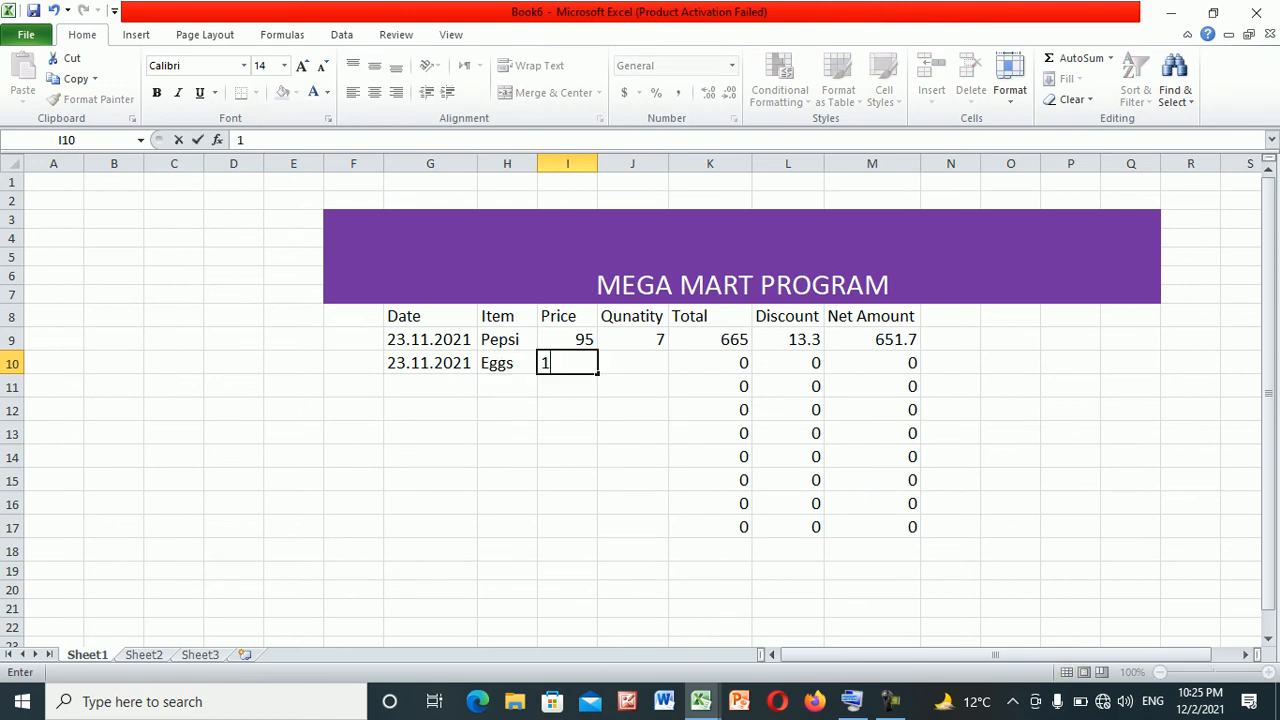
pyautogui.press('BackSpace')
pyautogui.write('5')
pyautogui.press('BackSpace')
pyautogui.write('15')
pyautogui.press('Tab')
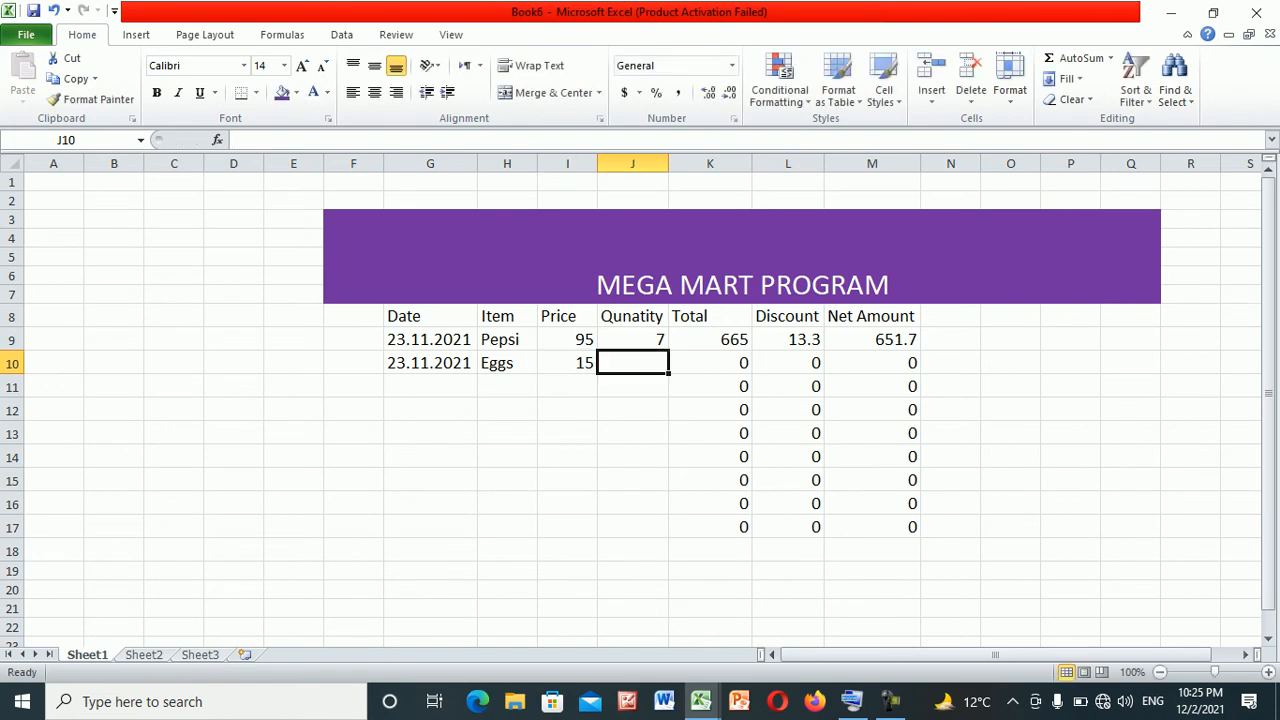
pyautogui.write('24')
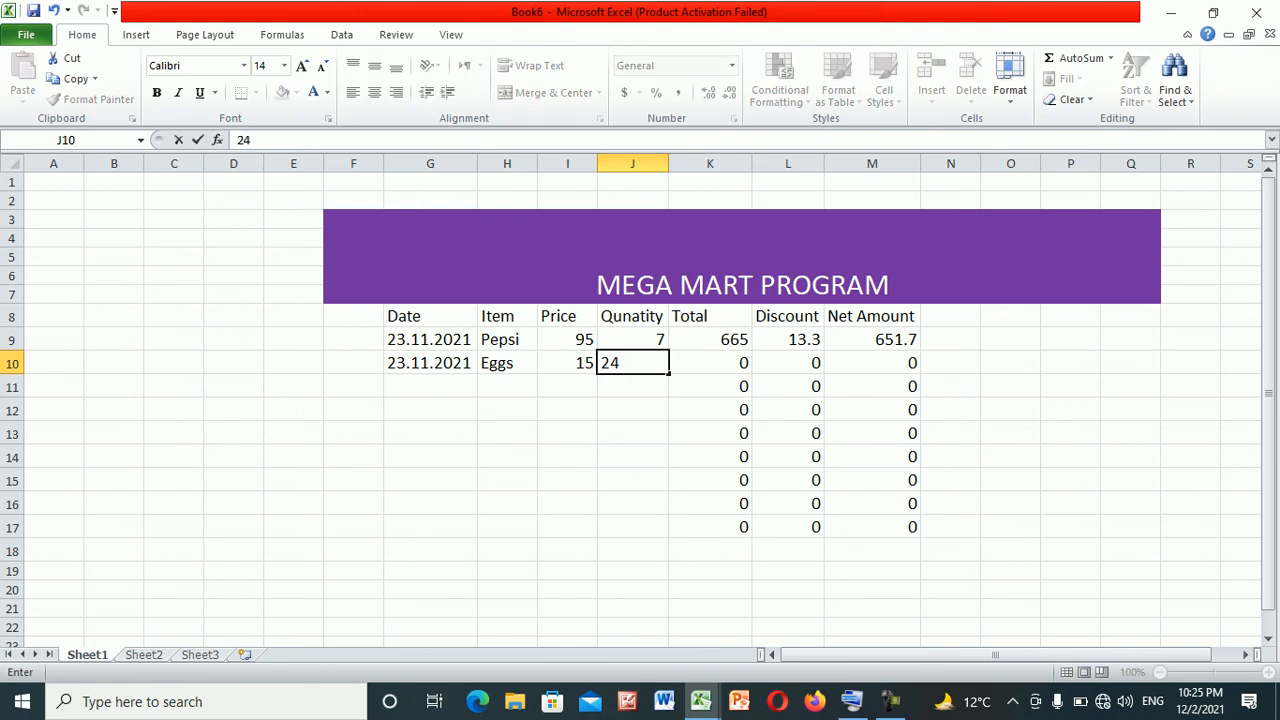
pyautogui.press('Tab')
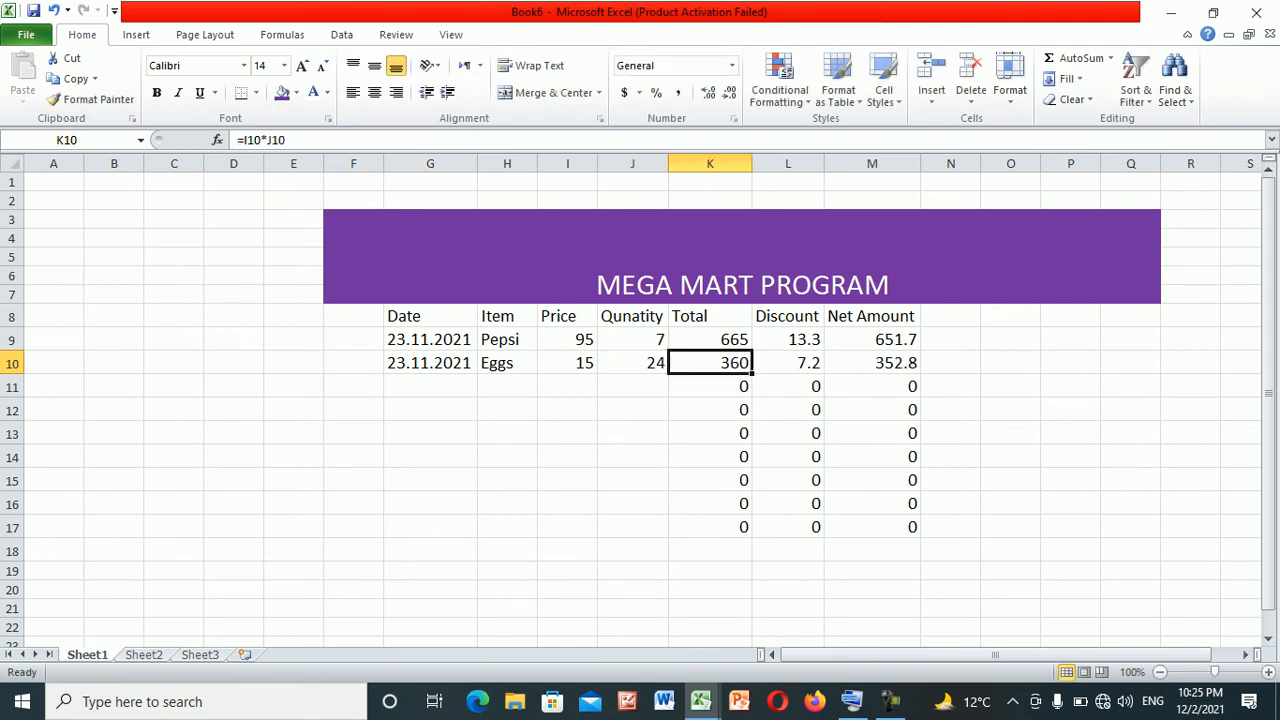
# Enter the date 25.11.2021 in cell G13 to start another sales row
pyautogui.press('Tab')
pyautogui.press('Tab')
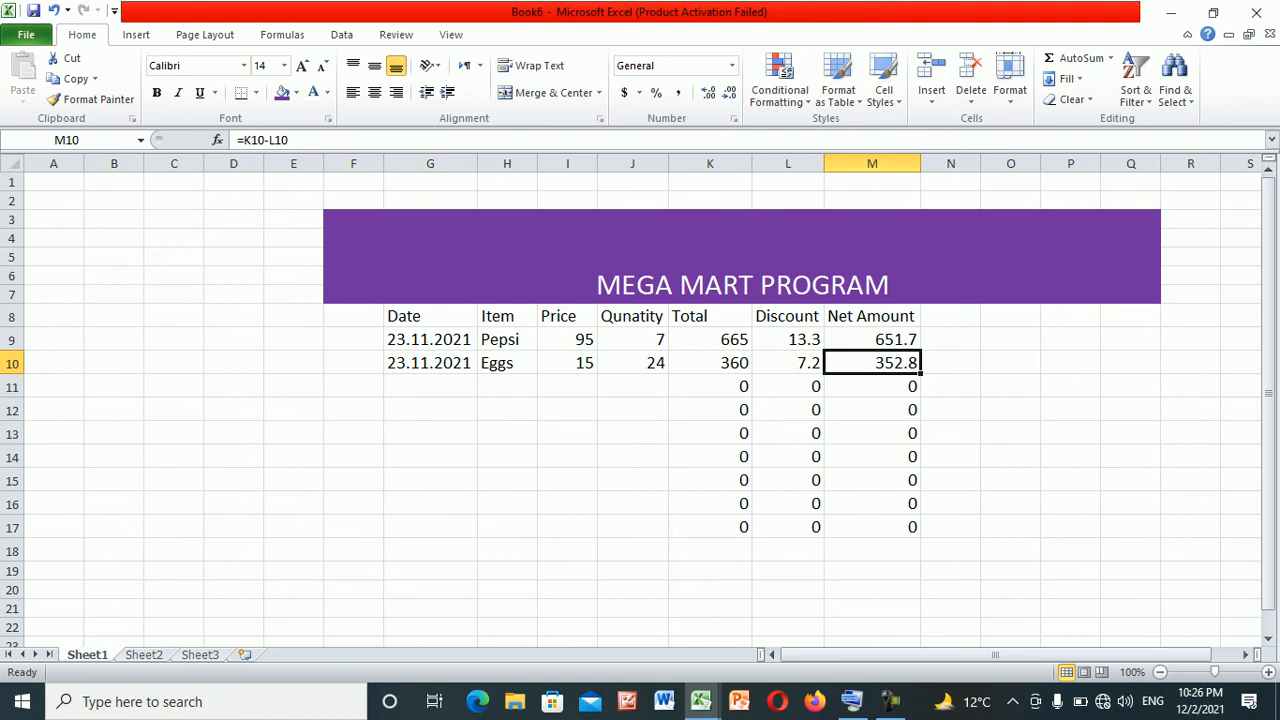
pyautogui.press('Down')
pyautogui.press('Down')
pyautogui.press('Down')
pyautogui.press('Left')
pyautogui.press('Left')
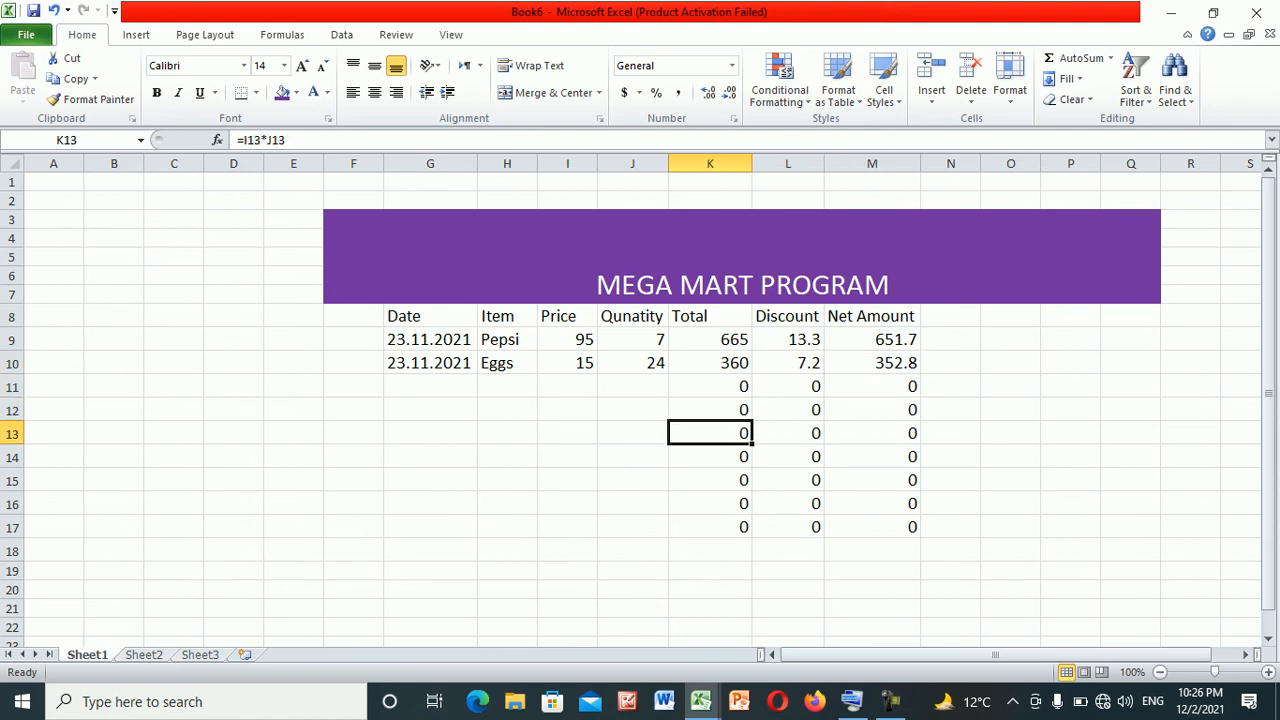
pyautogui.press('Left')
pyautogui.press('Left')
pyautogui.press('Left')
pyautogui.press('Left')
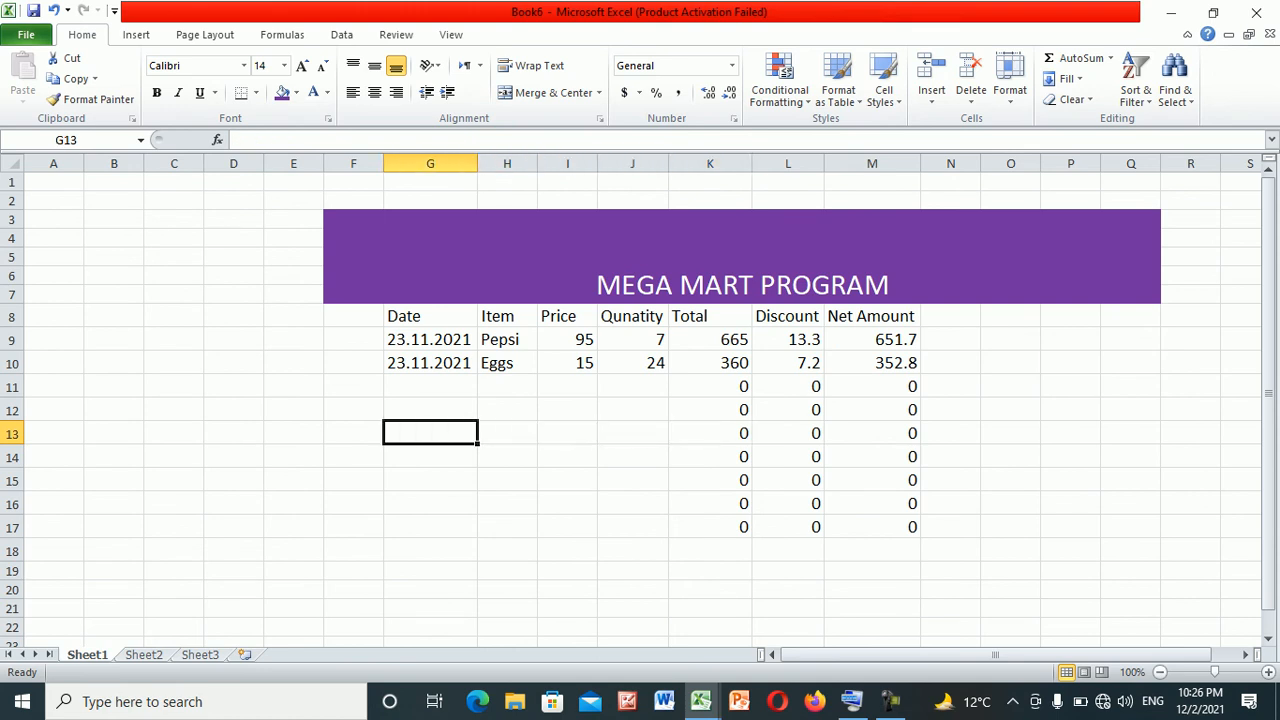
pyautogui.write('25.')
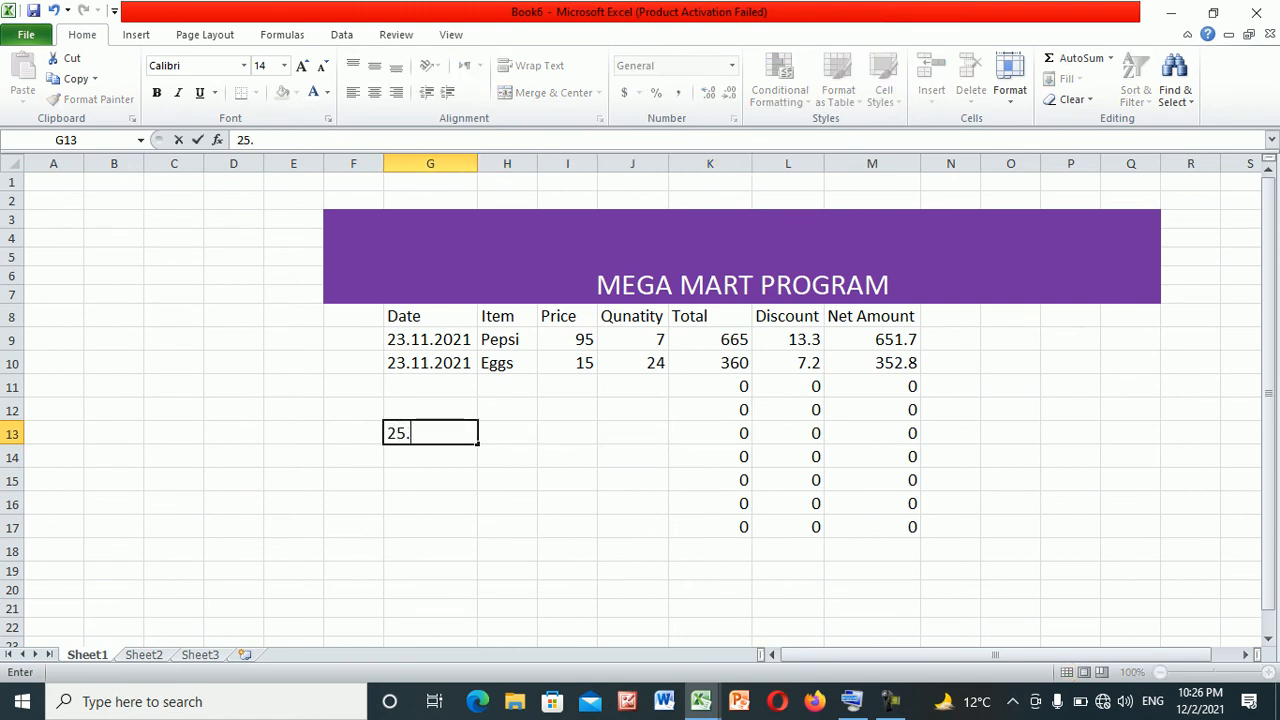
pyautogui.write('11.2021')
# Try entering 1 directly as the discount in cell L13
pyautogui.press('Right')
pyautogui.press('Right')
pyautogui.press('Right')
pyautogui.press('Right')
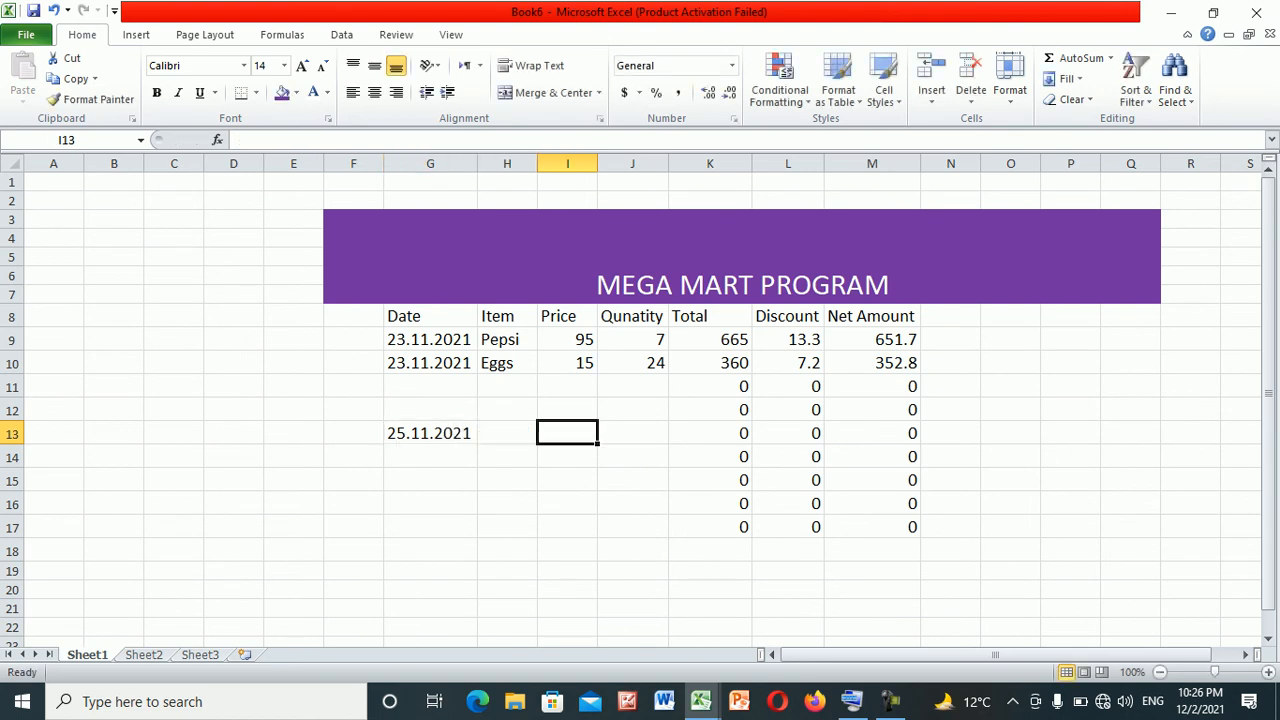
pyautogui.press('Right')
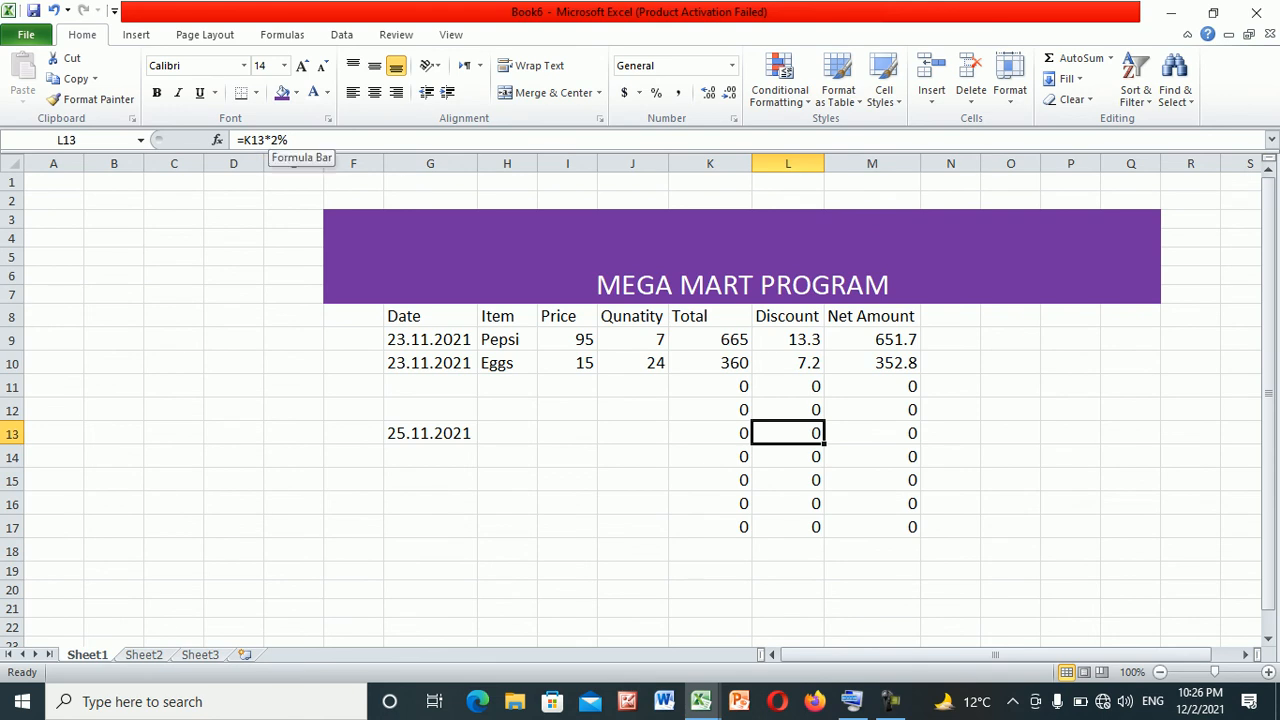
pyautogui.write('1')
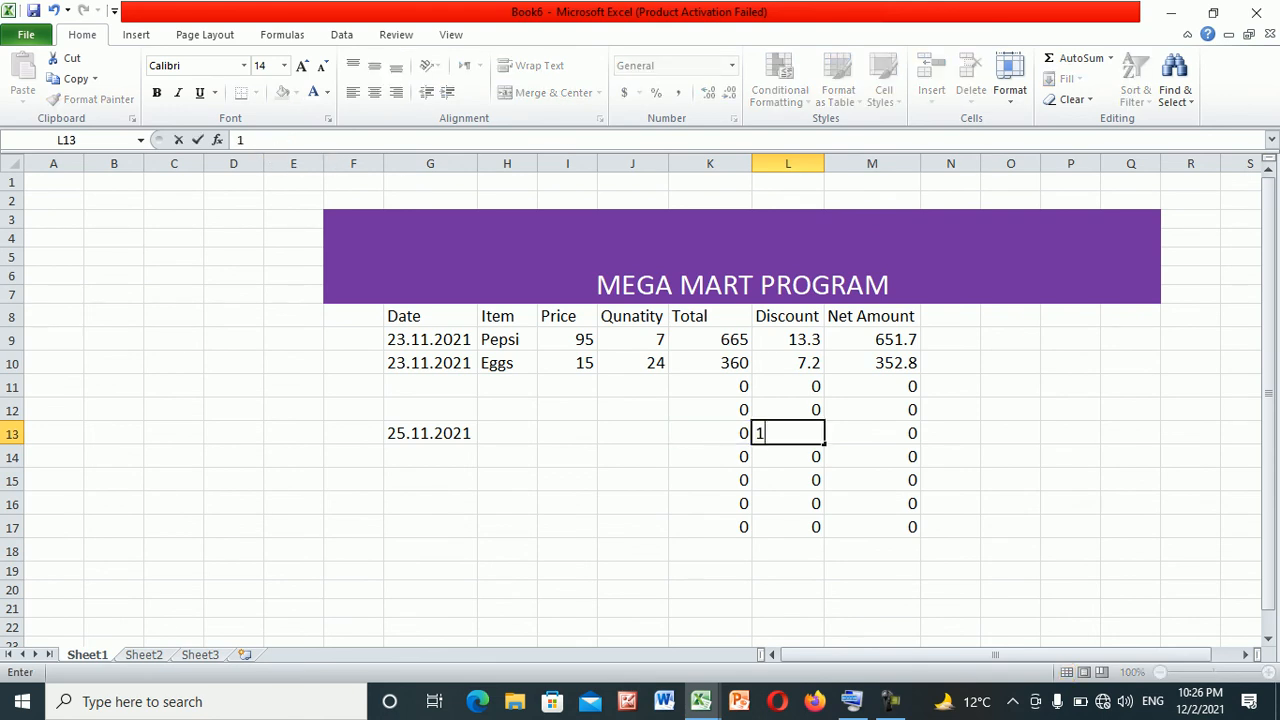
pyautogui.click(872, 457)
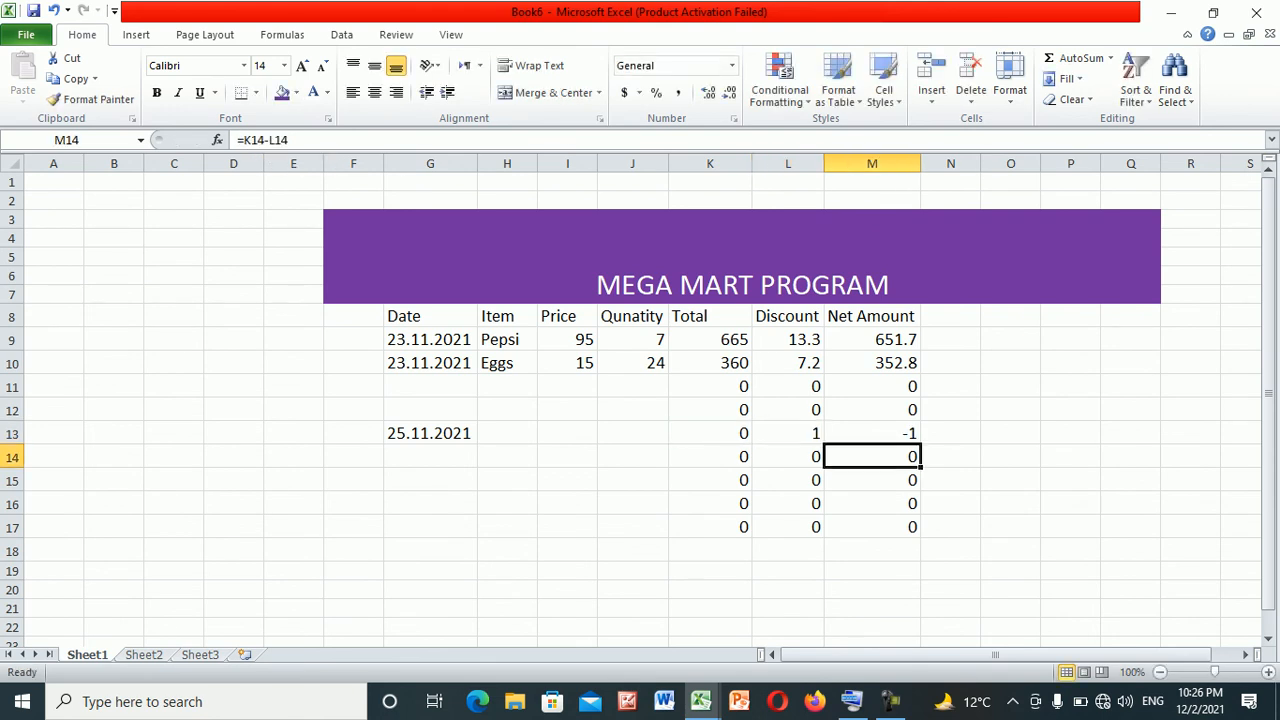
# Restore the 2% discount formula in L13 by filling it down from L12
pyautogui.press('Left')
pyautogui.press('Up')
pyautogui.press('Up')
pyautogui.press('Down')
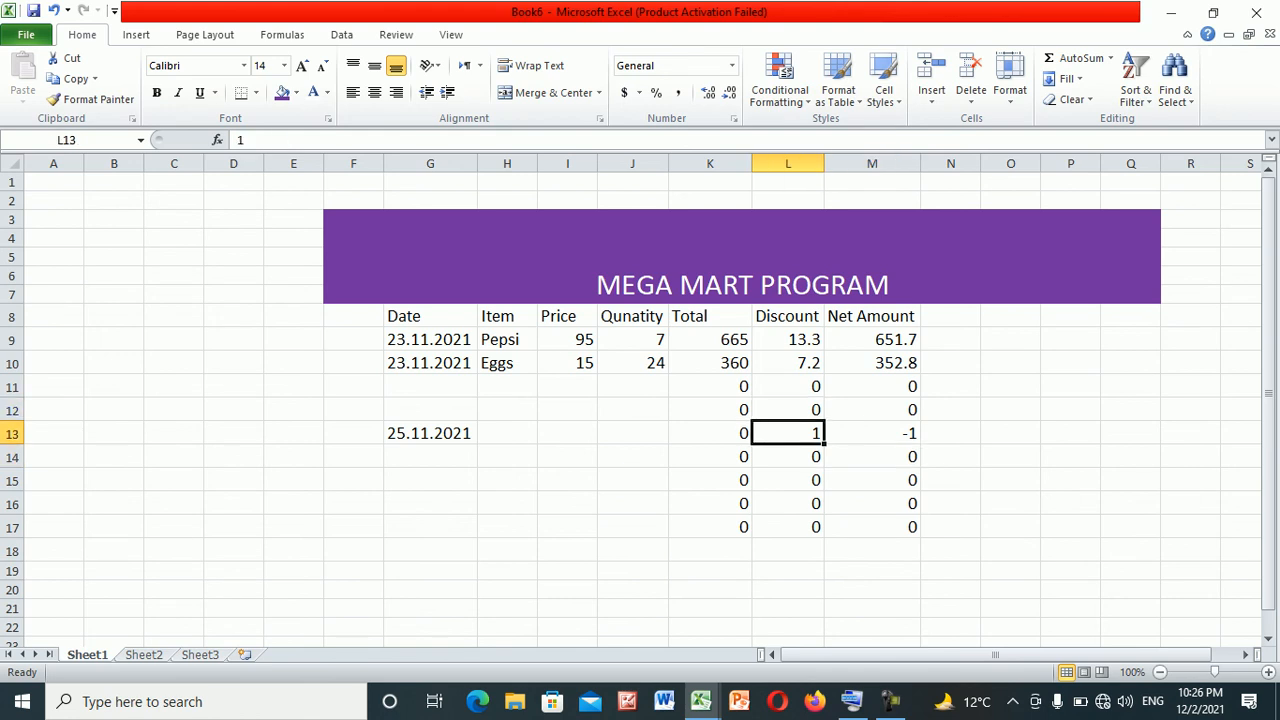
pyautogui.press('Up')
pyautogui.moveTo(824, 421); pyautogui.dragTo(822, 441)
pyautogui.press('Down')
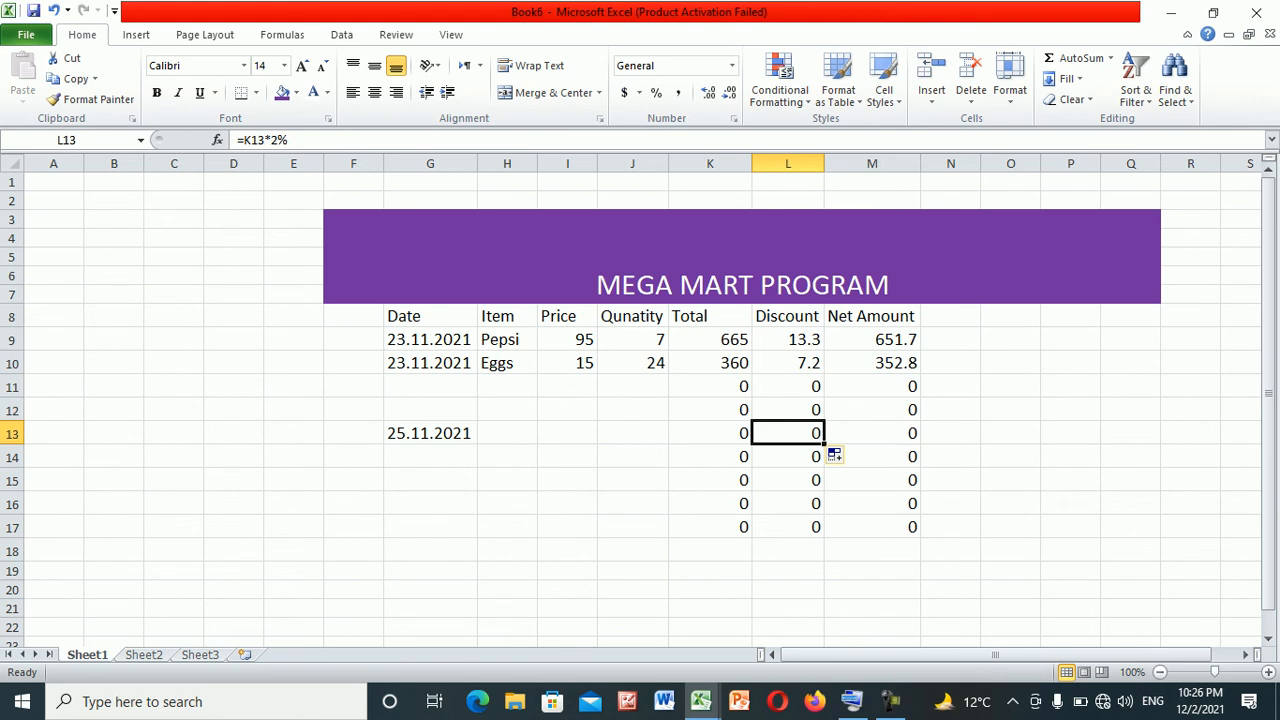
# Change the discount rate in L13 to 1% so the formula is =K13*1%
pyautogui.click(286, 140)
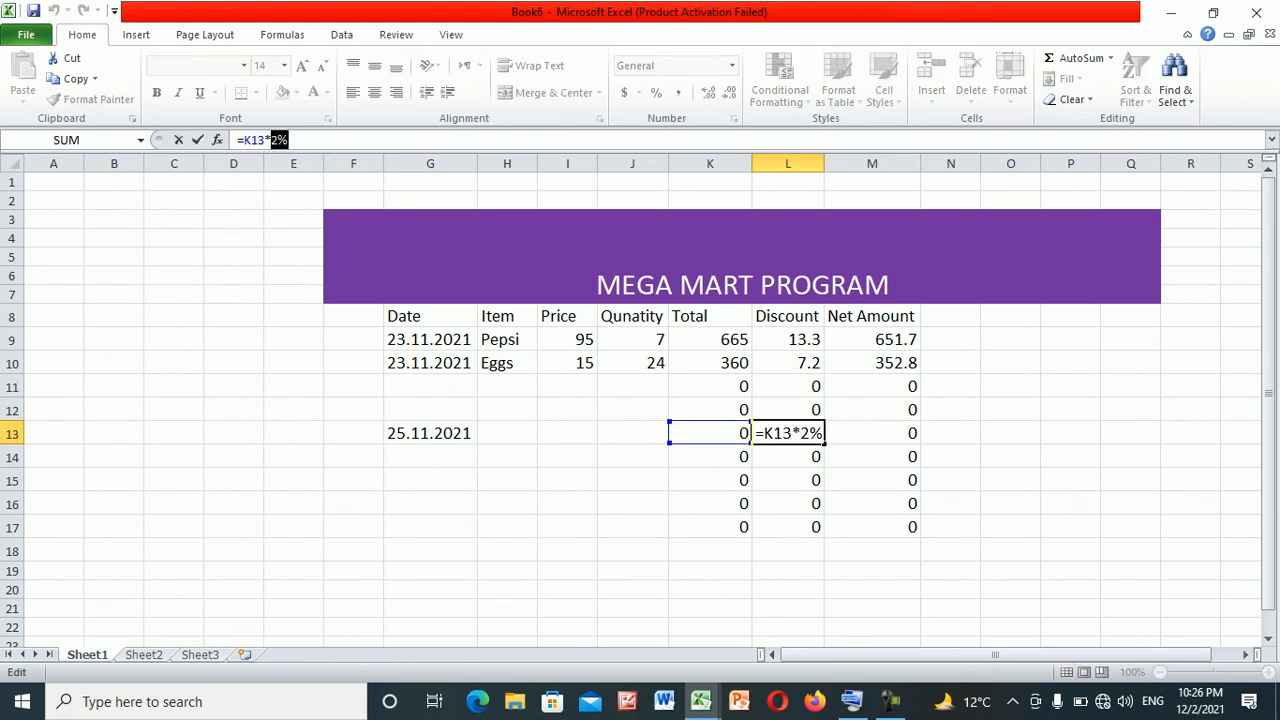
pyautogui.press('BackSpace')
pyautogui.write('1')
pyautogui.press('Return')
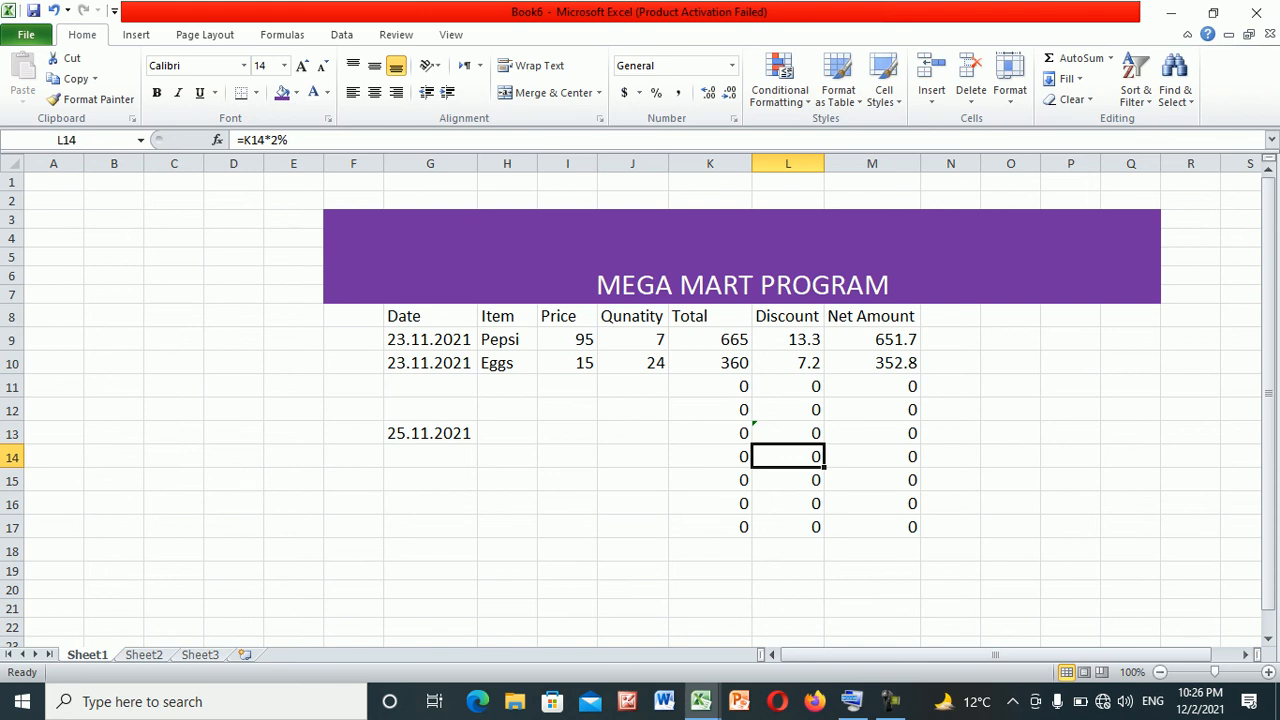
# Complete row 13 with the item Soap, the price 90 and the quantity 12
pyautogui.click(507, 433)
pyautogui.write('Soap')
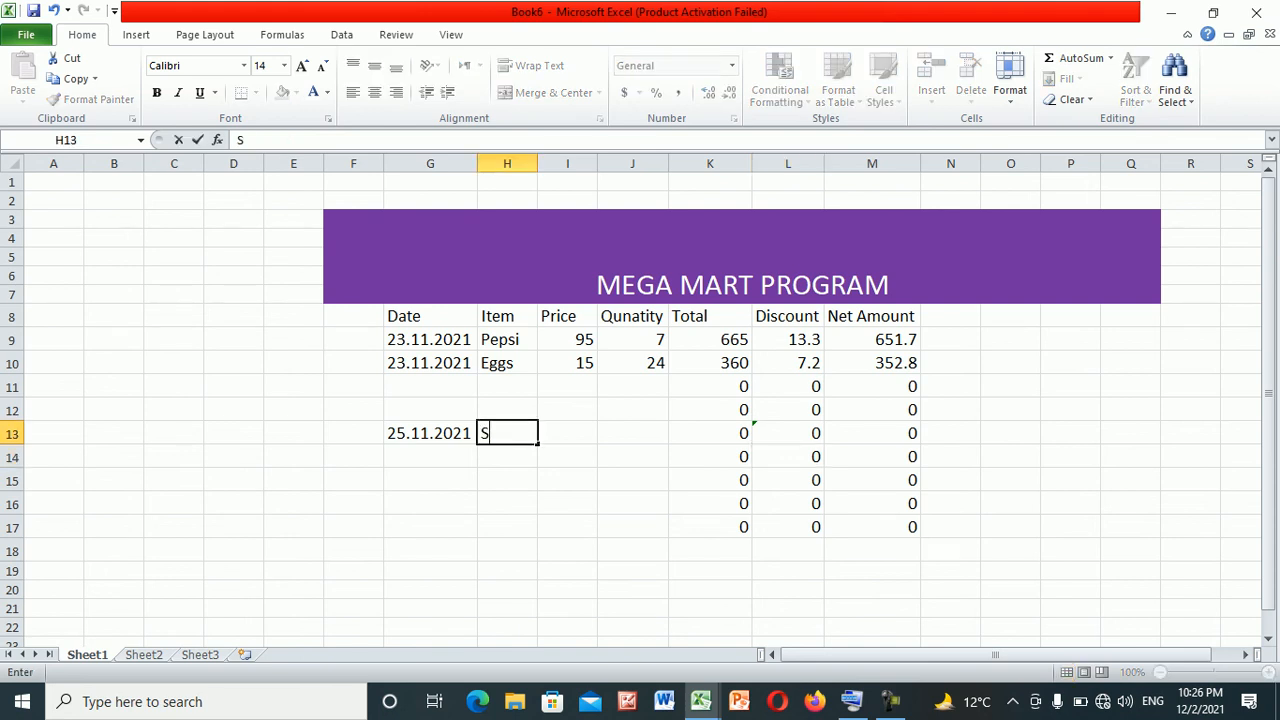
pyautogui.press('Tab')
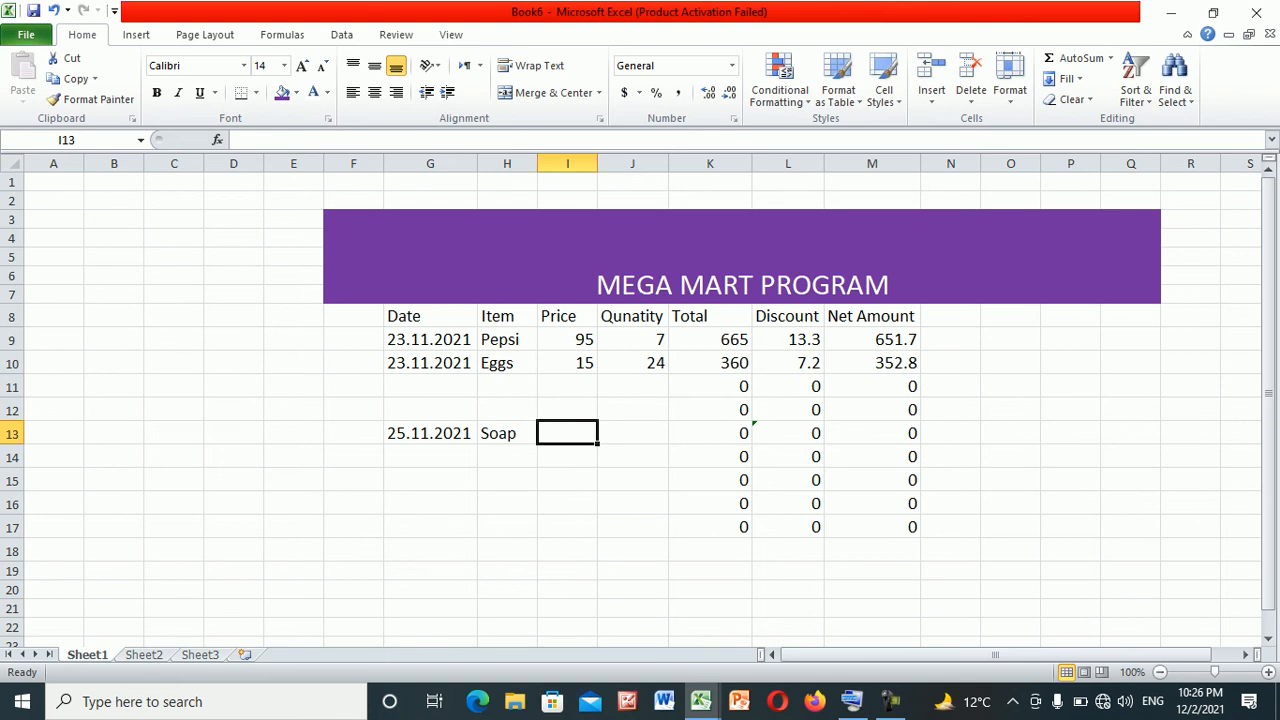
pyautogui.write('90')
pyautogui.press('Tab')
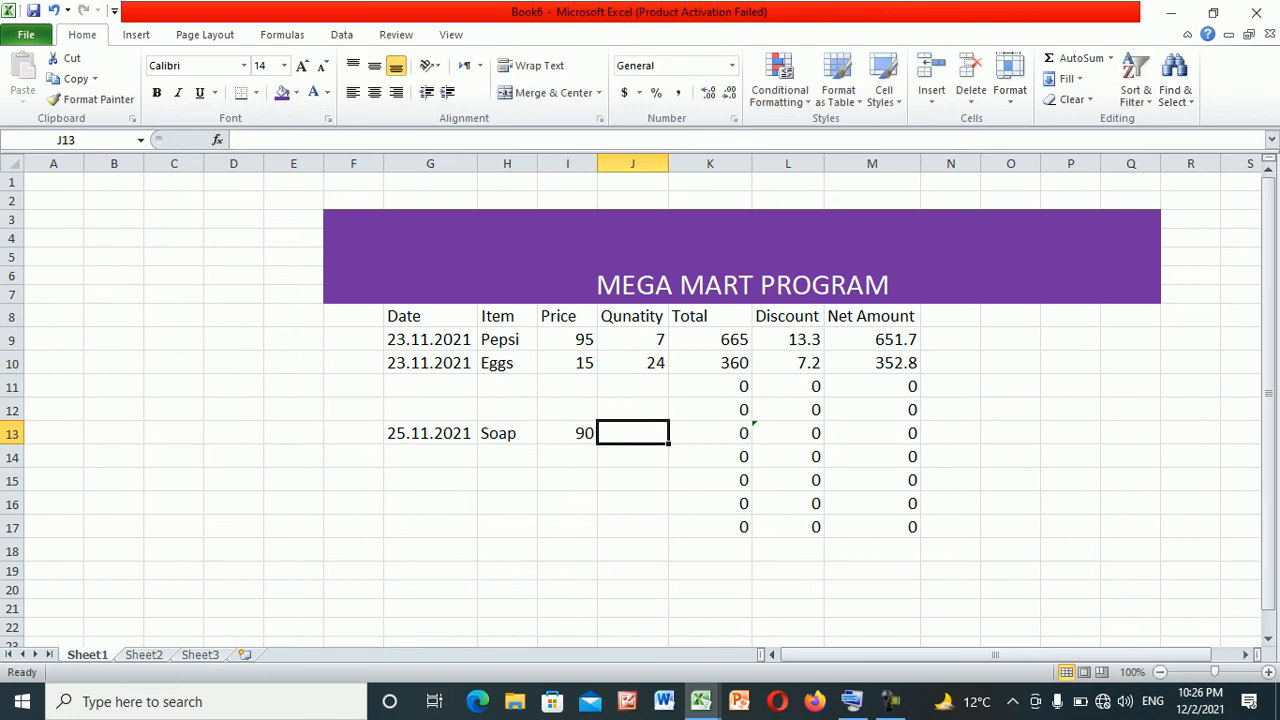
pyautogui.write('12')
pyautogui.press('Tab')
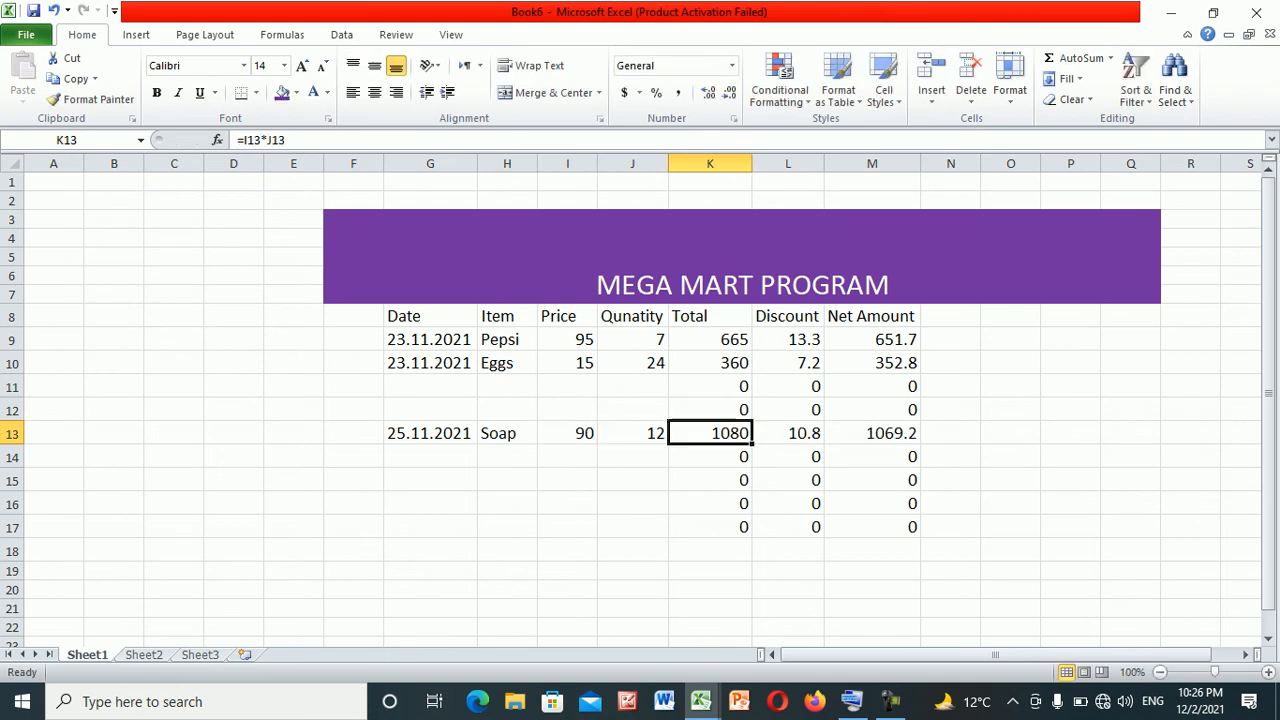
# Examine the discount and net amount formulas in the Soap row
pyautogui.press('Tab')
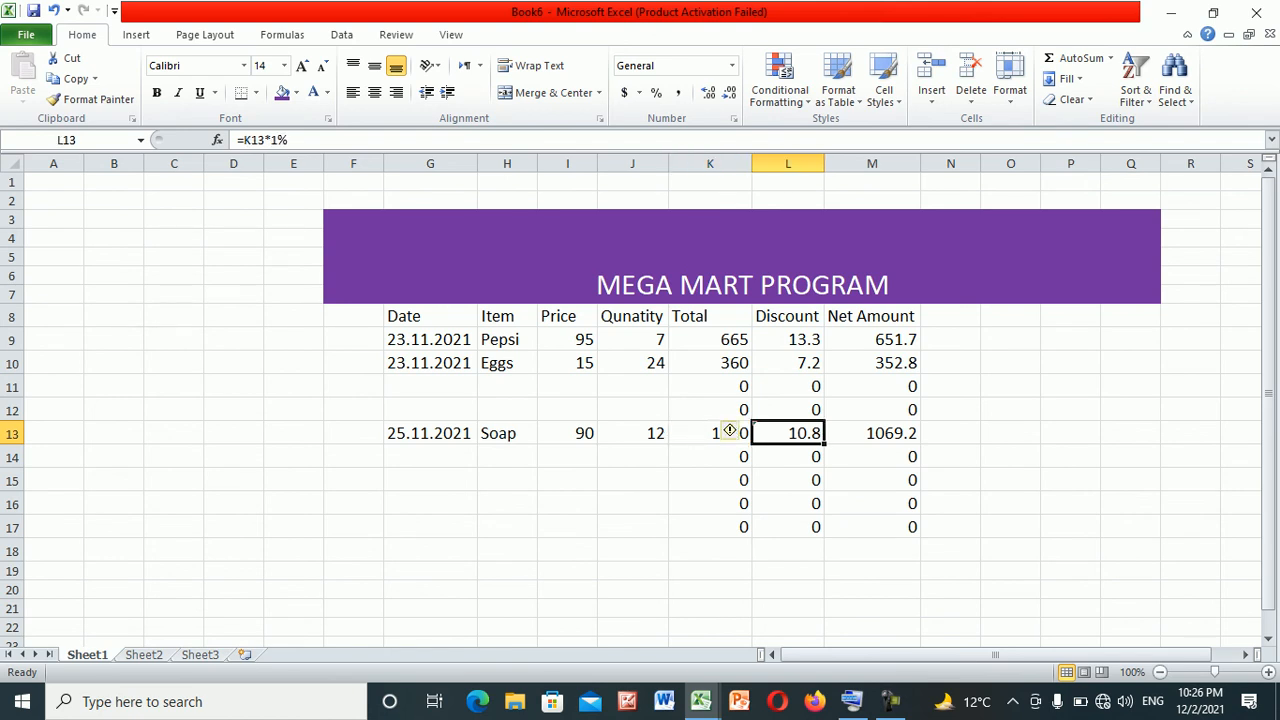
pyautogui.press('Tab')
pyautogui.hotkey('shift', 'Tab')
pyautogui.hotkey('shift', 'Tab')
pyautogui.click(872, 433)
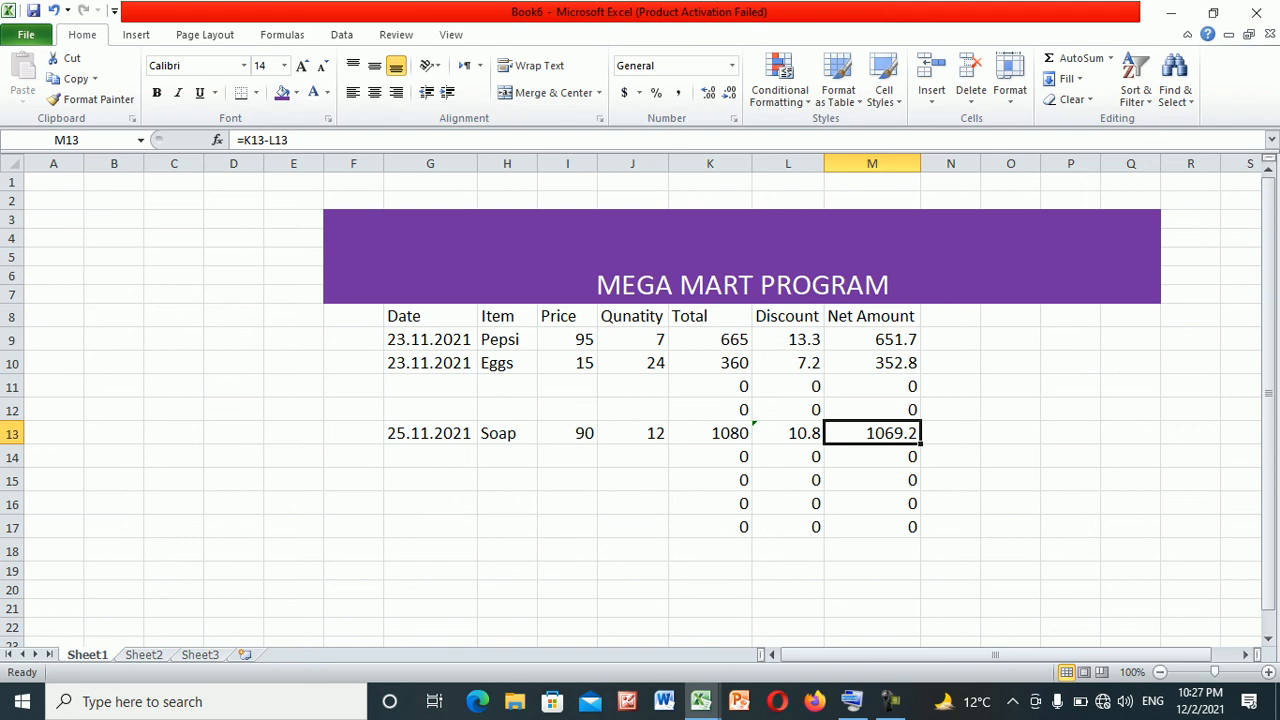
pyautogui.click(788, 433)
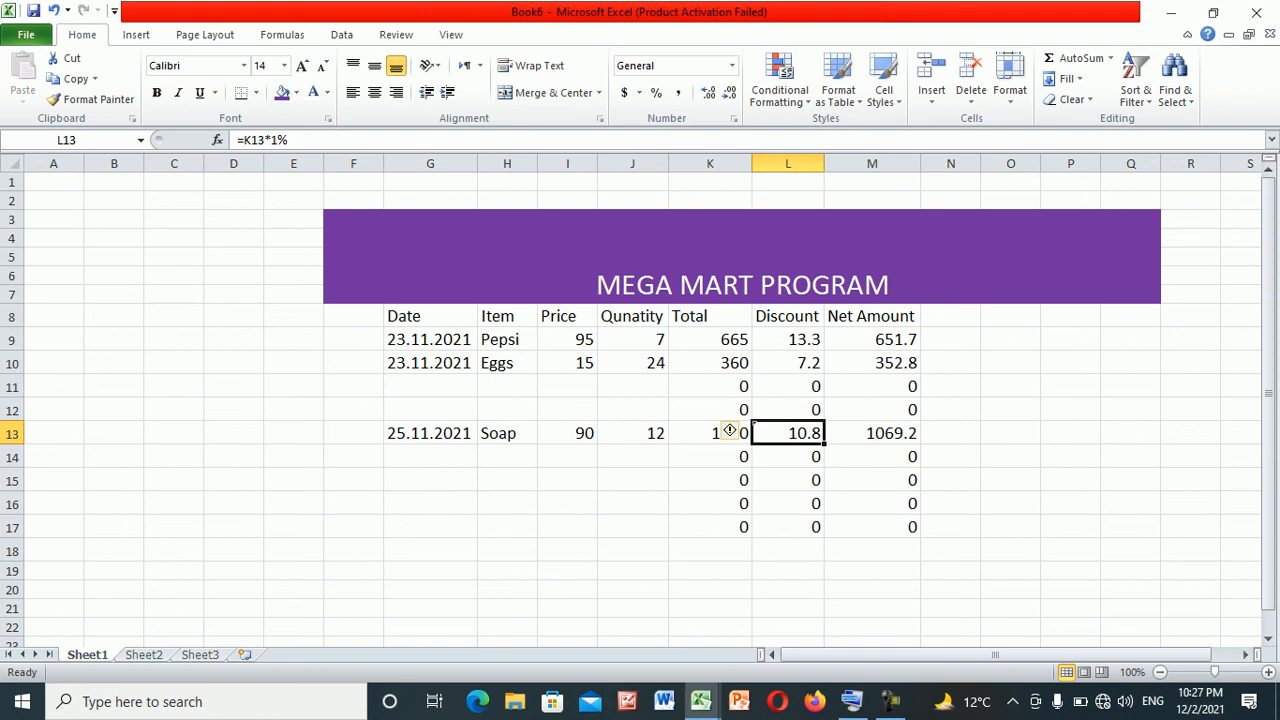
pyautogui.moveTo(1268, 464); pyautogui.dragTo(1268, 484)
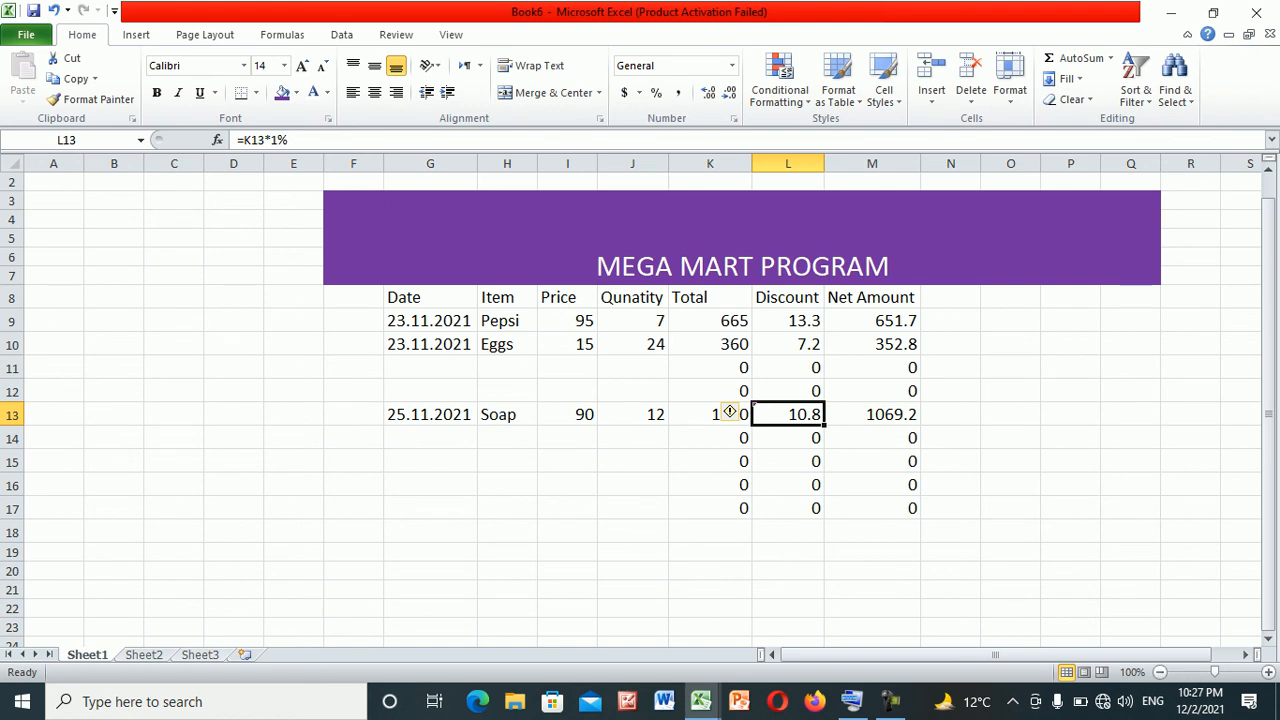
pyautogui.moveTo(890, 701)
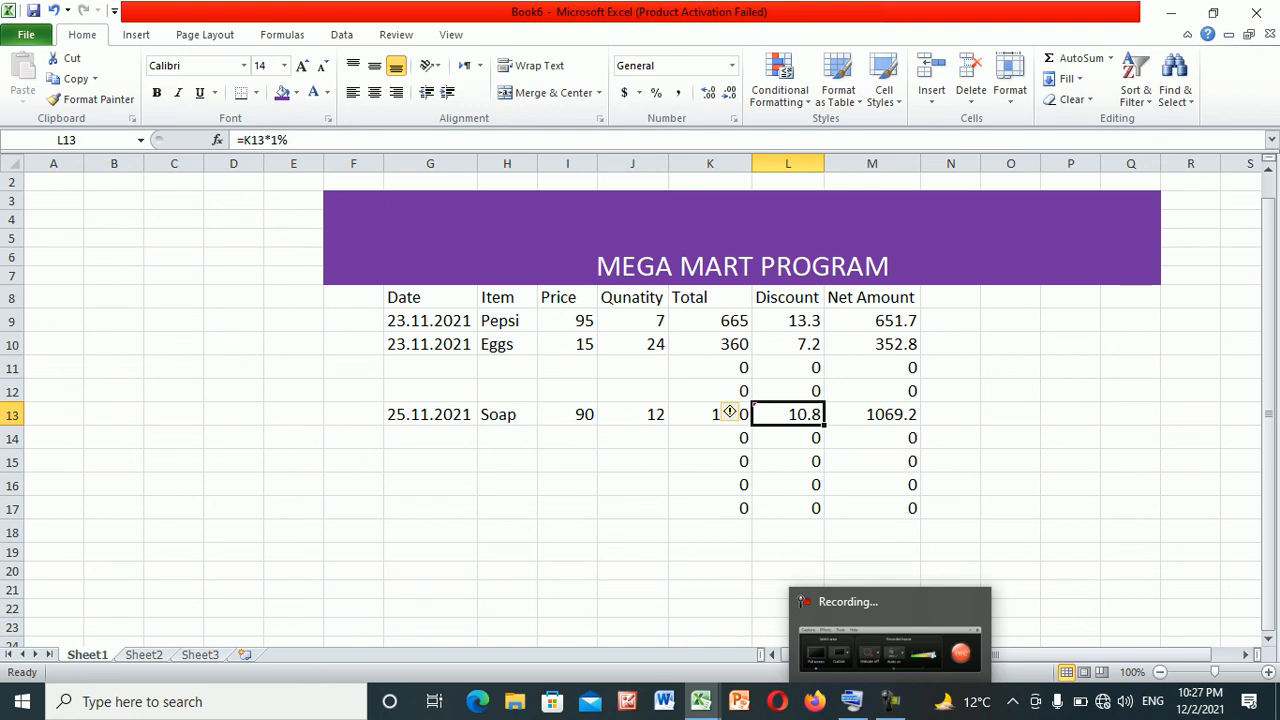
pyautogui.click(710, 552)
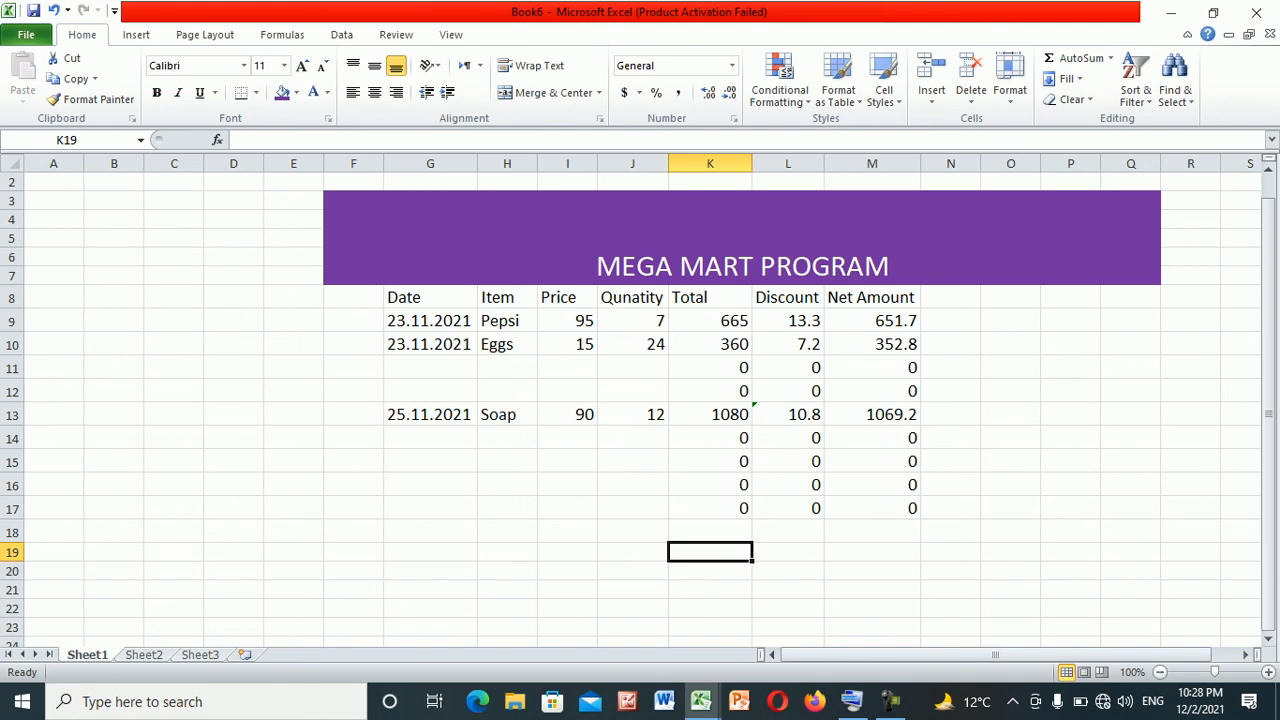
pyautogui.click(890, 702)
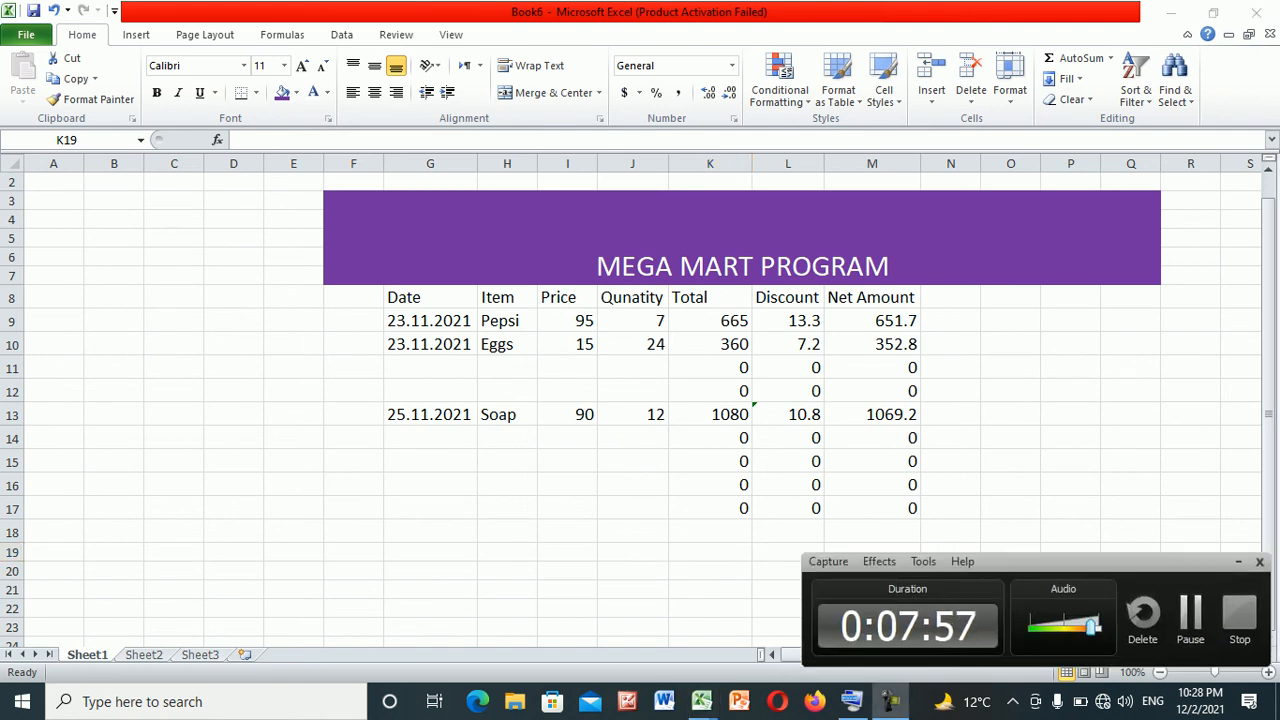